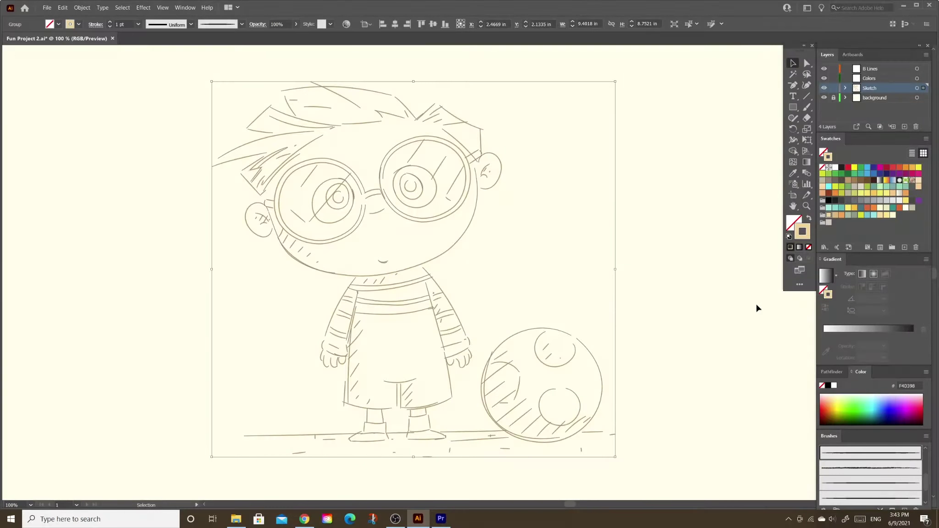
Deselect the Sketch group so the boy-and-ball sketch shows as faint lines
left_click(754, 311)
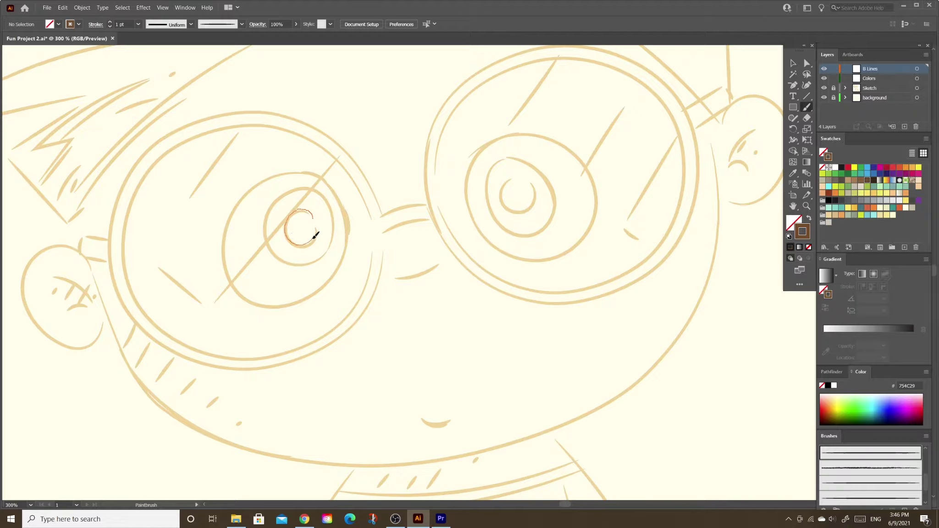
Trace the left eye's pupil, pupil ring and iris outline in dark brown
left_click_drag(315, 235, 316, 231)
left_click_drag(328, 202, 317, 188)
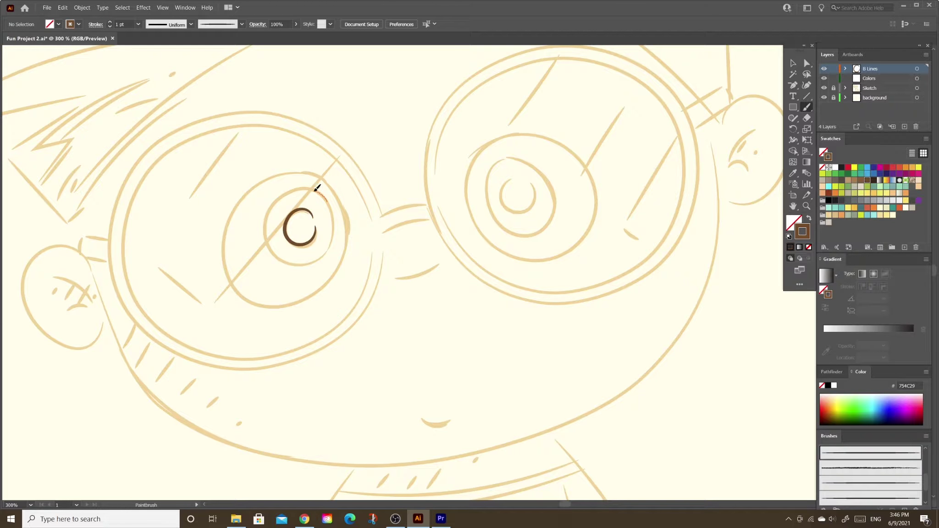
left_click_drag(290, 261, 325, 253)
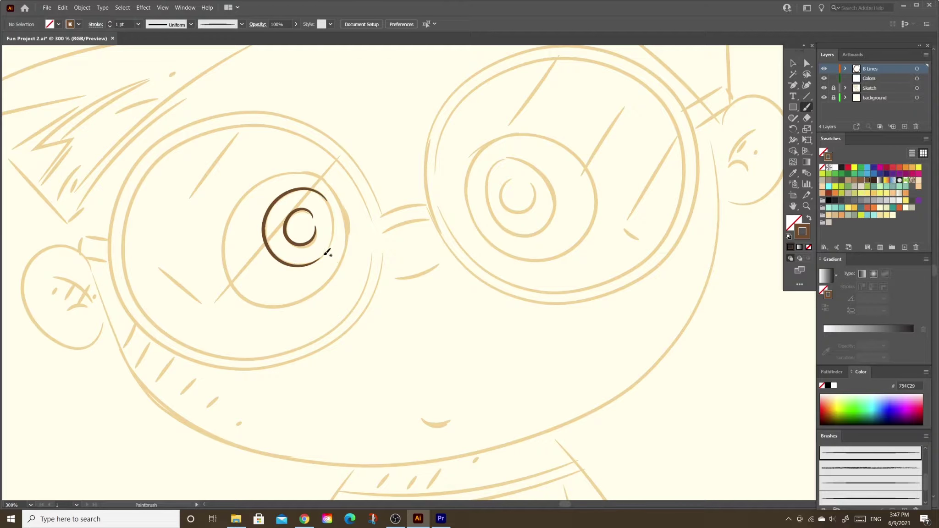
left_click_drag(336, 217, 333, 225)
left_click_drag(332, 191, 261, 182)
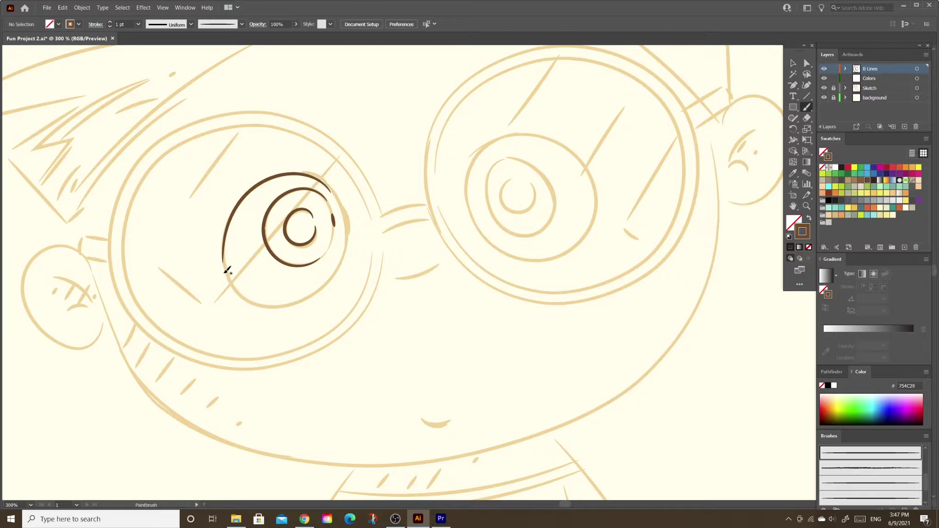
left_click_drag(234, 214, 305, 303)
left_click_drag(346, 208, 345, 237)
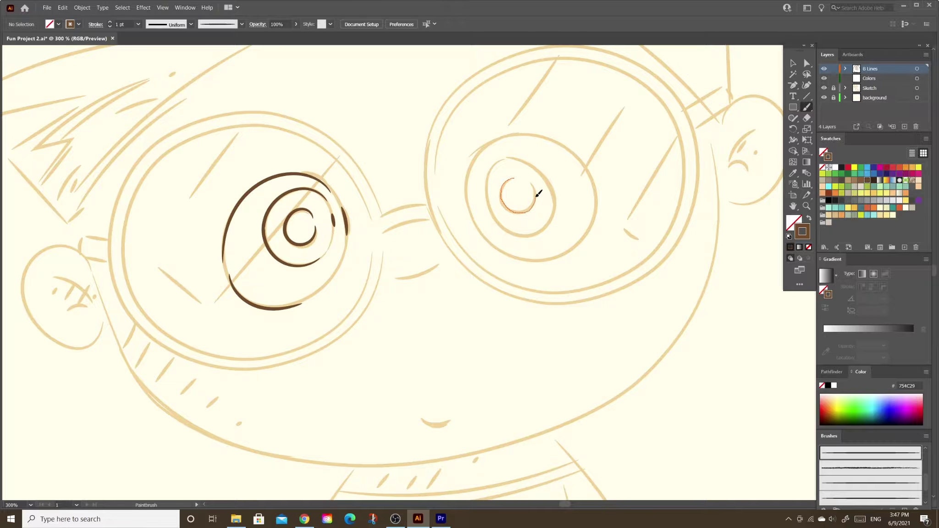
Trace the right eye's pupil and both sides of its iris in dark brown
left_click_drag(538, 196, 532, 184)
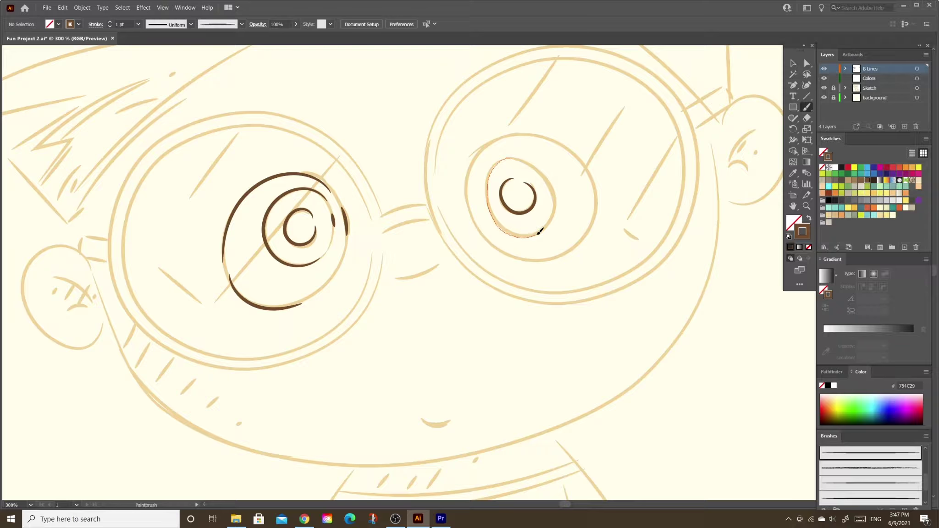
left_click_drag(539, 231, 548, 222)
left_click_drag(553, 215, 556, 198)
left_click_drag(539, 164, 529, 163)
mouse_move(506, 136)
left_mouse_down()
mouse_move(487, 146)
mouse_move(465, 199)
left_mouse_up()
left_click_drag(504, 252, 486, 239)
left_click_drag(545, 261, 594, 223)
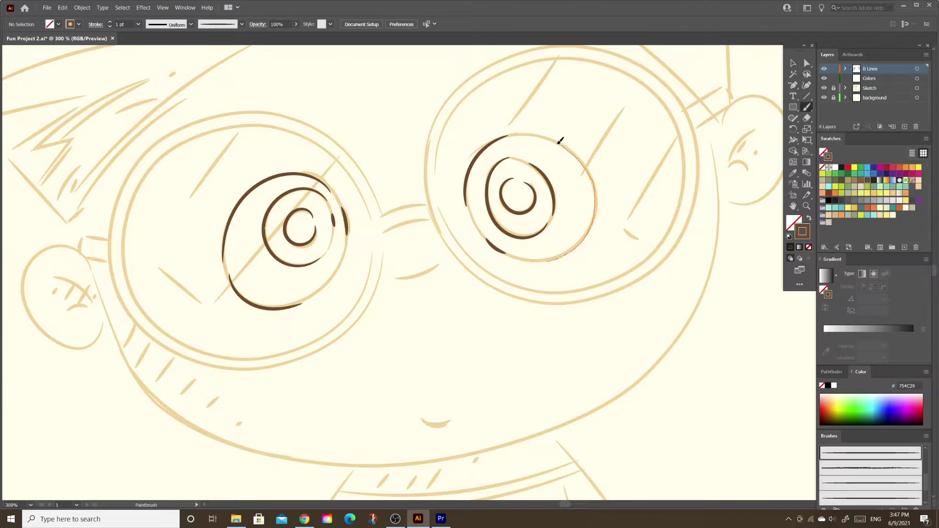
Draw an ellipse around the left glasses lens
key("l")
mouse_move(130, 167)
left_mouse_down()
mouse_move(337, 316)
mouse_move(377, 380)
mouse_move(354, 357)
left_mouse_up()
key("v")
Fit the ellipse onto the left lens rim and give it a thinner 0.5 pt stroke
left_click_drag(334, 305, 347, 308)
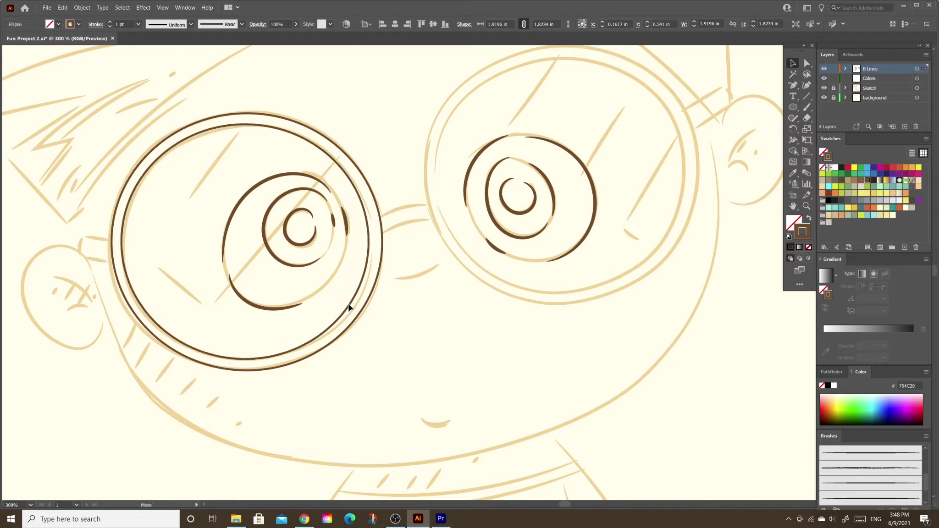
key("a")
left_click_drag(246, 373, 238, 371)
left_click(109, 245)
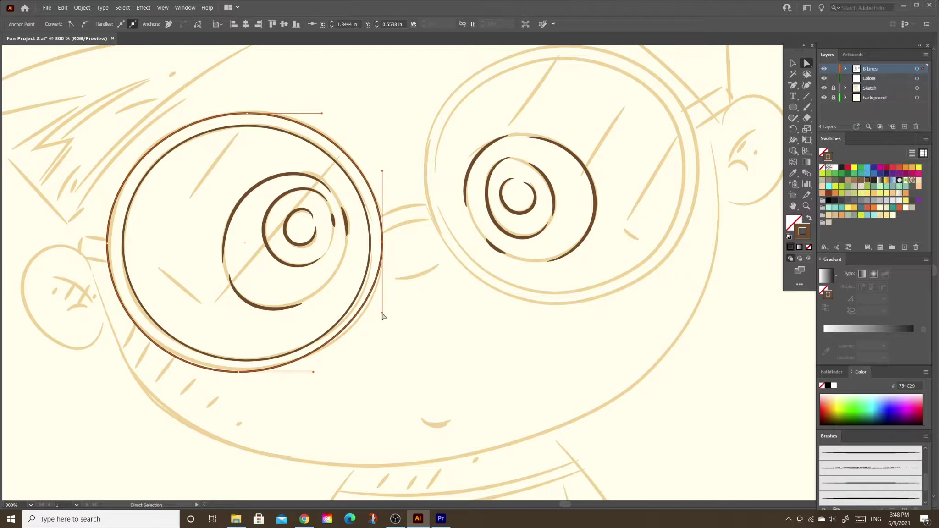
key("v")
left_click(138, 23)
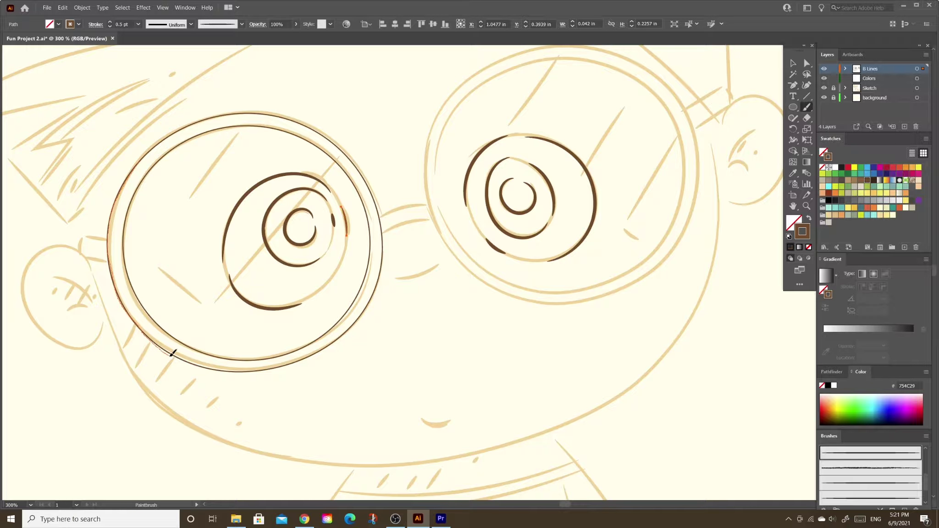
Brush the outer rims of both lenses and the upper and lower edges of the bridge
left_click_drag(171, 353, 193, 364)
left_click_drag(383, 232, 428, 218)
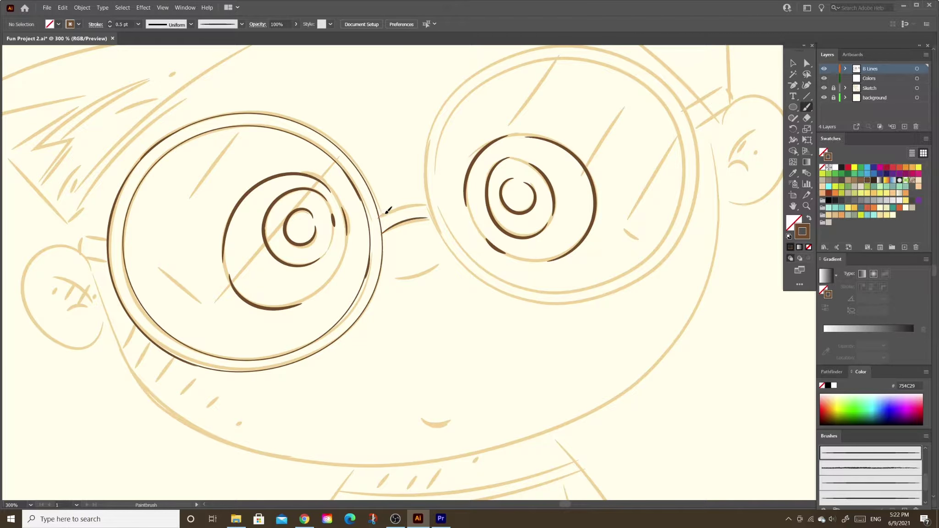
left_click_drag(675, 178, 683, 202)
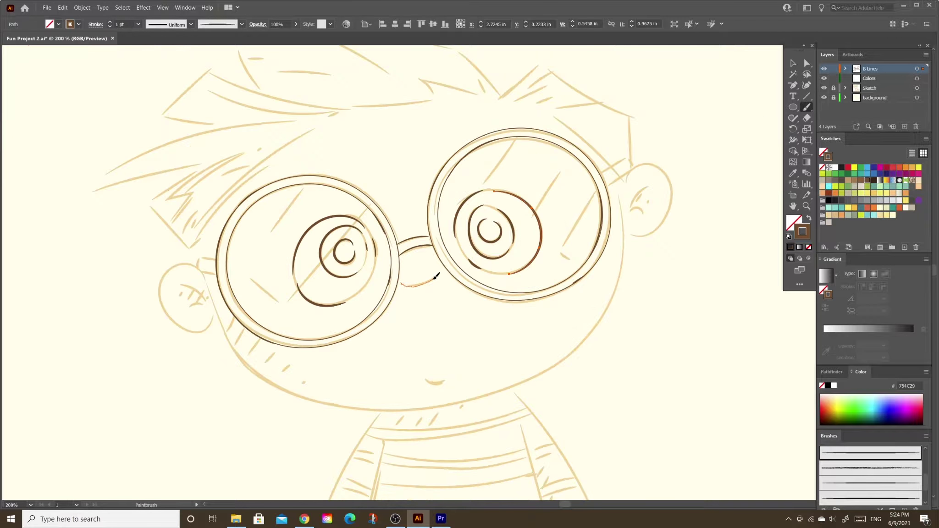
left_click_drag(437, 276, 439, 274)
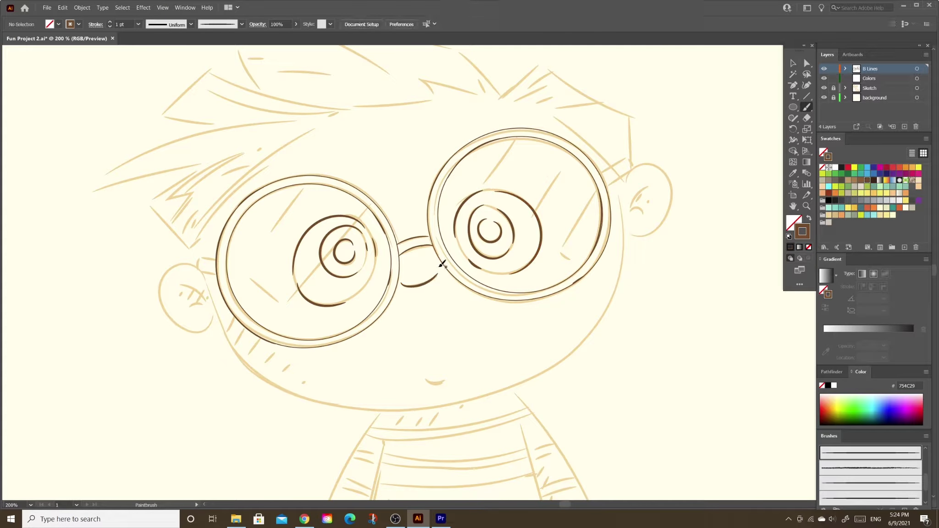
Trace the smile, the right ear and the right side of the face to the chin
left_click_drag(434, 381, 445, 379)
left_click_drag(617, 188, 625, 170)
left_click_drag(639, 235, 641, 235)
mouse_move(653, 184)
left_mouse_down()
mouse_move(629, 211)
mouse_move(612, 299)
left_mouse_up()
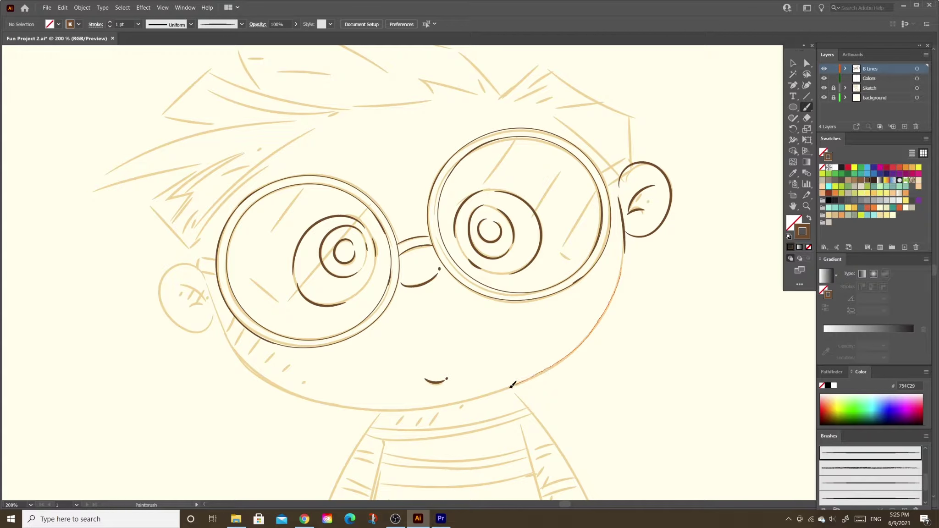
left_click_drag(431, 407, 397, 412)
Trace the left face edge, cheek and chin line, and the left ear
left_click_drag(207, 283, 223, 320)
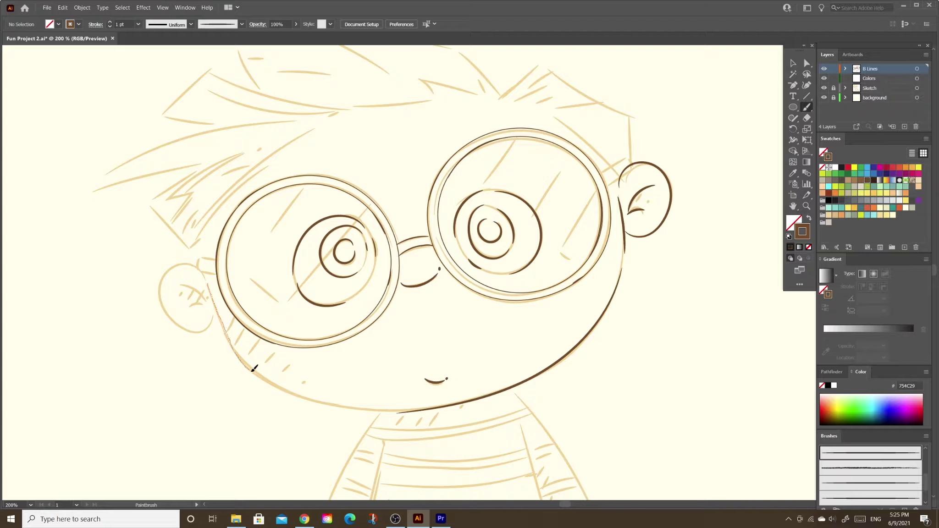
left_click_drag(323, 402, 397, 412)
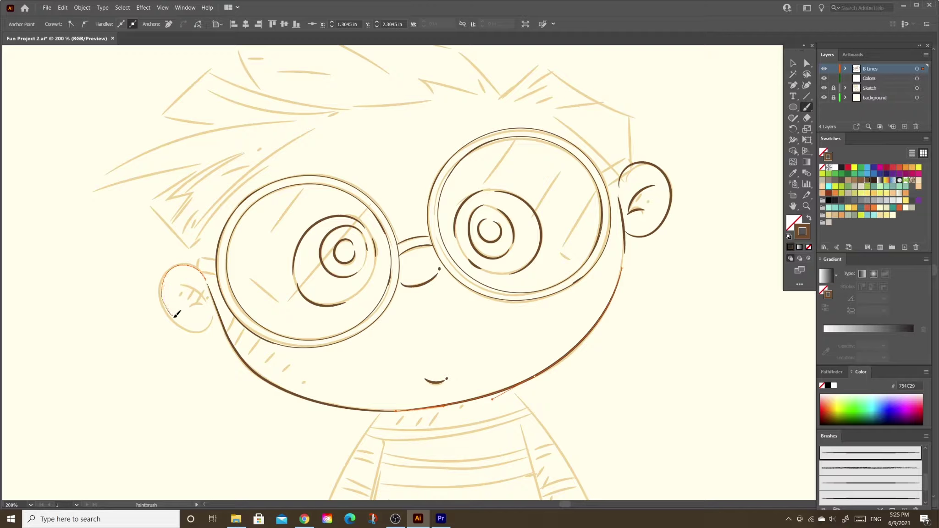
left_click_drag(214, 322, 210, 326)
mouse_move(206, 282)
left_mouse_down()
mouse_move(179, 293)
mouse_move(191, 304)
left_mouse_up()
mouse_move(216, 258)
left_mouse_down()
mouse_move(197, 263)
mouse_move(202, 271)
left_mouse_up()
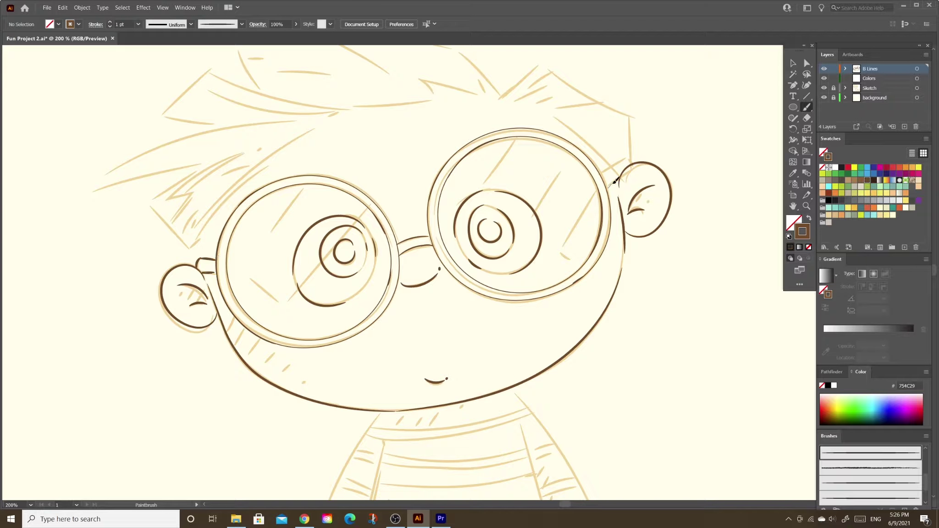
Trace the head edge beside the right ear and the hair strands on the right
left_click_drag(610, 185, 622, 157)
left_click_drag(569, 138, 624, 191)
left_click_drag(686, 185, 687, 211)
left_click_drag(673, 154, 600, 166)
left_click_drag(629, 87, 557, 153)
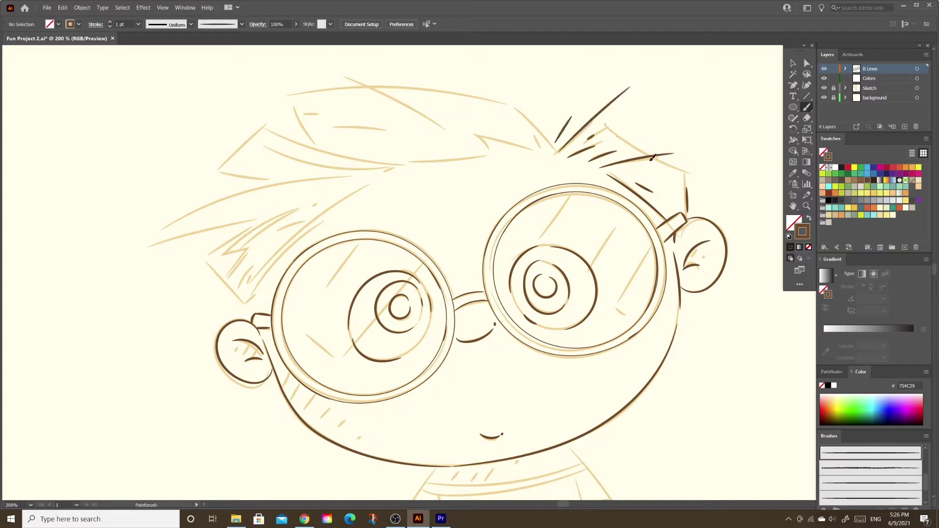
left_click_drag(605, 131, 717, 180)
left_click_drag(509, 103, 540, 151)
Trace the hair strands across the top, front and left side of the head
left_click_drag(463, 134, 530, 152)
left_click_drag(305, 91, 506, 103)
mouse_move(487, 156)
left_mouse_down()
mouse_move(408, 166)
mouse_move(266, 130)
mouse_move(314, 140)
left_mouse_up()
left_click_drag(268, 124, 216, 169)
left_click_drag(388, 170, 259, 143)
left_click_drag(218, 172, 270, 181)
left_click_drag(362, 179, 153, 233)
left_click_drag(255, 222, 140, 251)
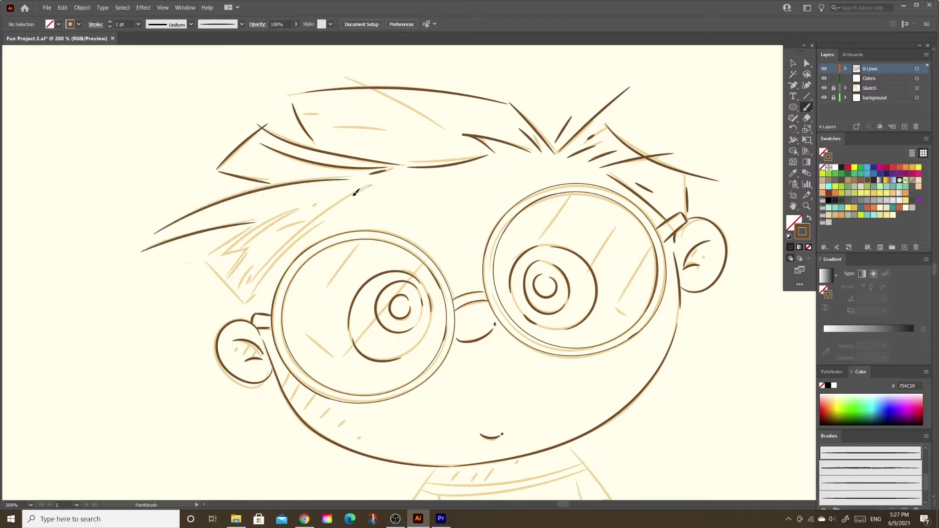
left_click_drag(370, 186, 268, 270)
mouse_move(293, 206)
left_mouse_down()
mouse_move(192, 257)
mouse_move(197, 303)
left_mouse_up()
left_click_drag(287, 217, 238, 259)
Trace the left shoulder, the outer and inner edges of the left arm, and its cuff
scroll(257, 275, "down", 7)
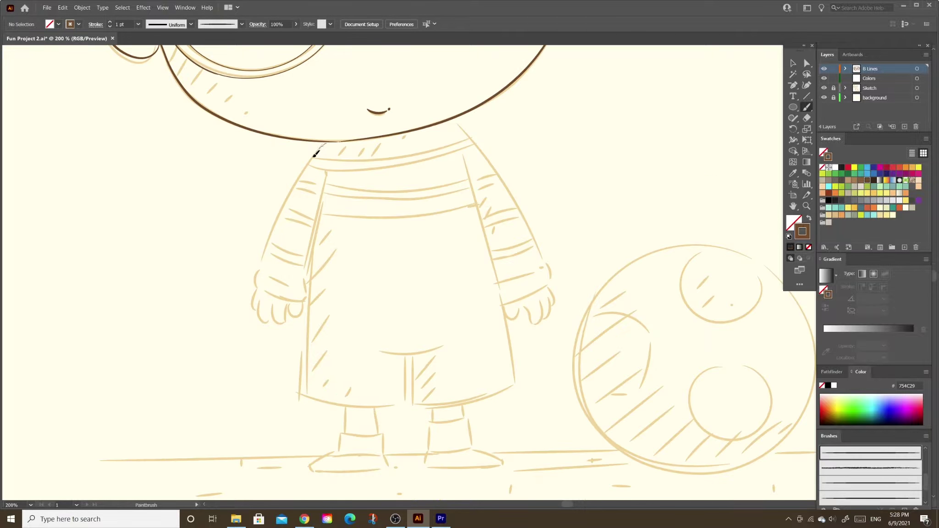
mouse_move(323, 144)
left_mouse_down()
mouse_move(295, 188)
mouse_move(257, 290)
left_mouse_up()
left_click_drag(327, 173, 317, 225)
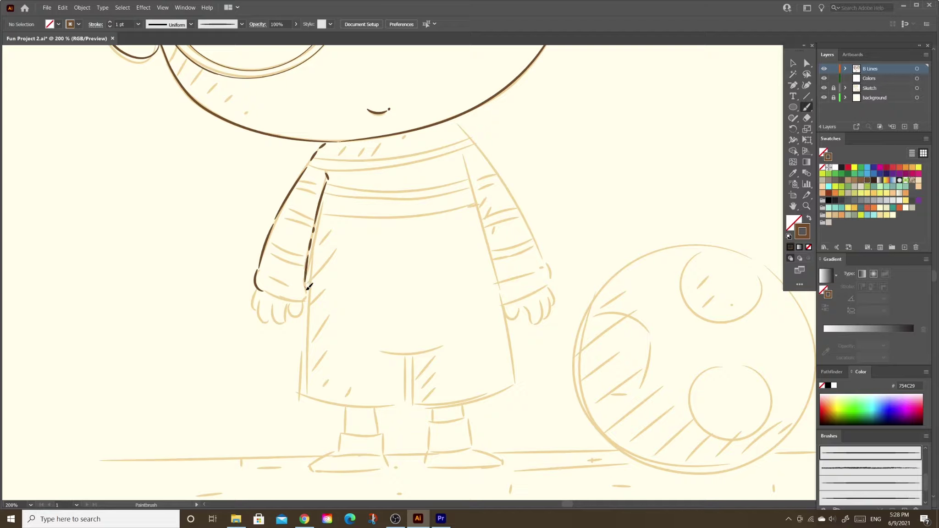
mouse_move(315, 236)
left_mouse_down()
mouse_move(257, 288)
mouse_move(291, 303)
mouse_move(285, 315)
mouse_move(253, 290)
left_mouse_up()
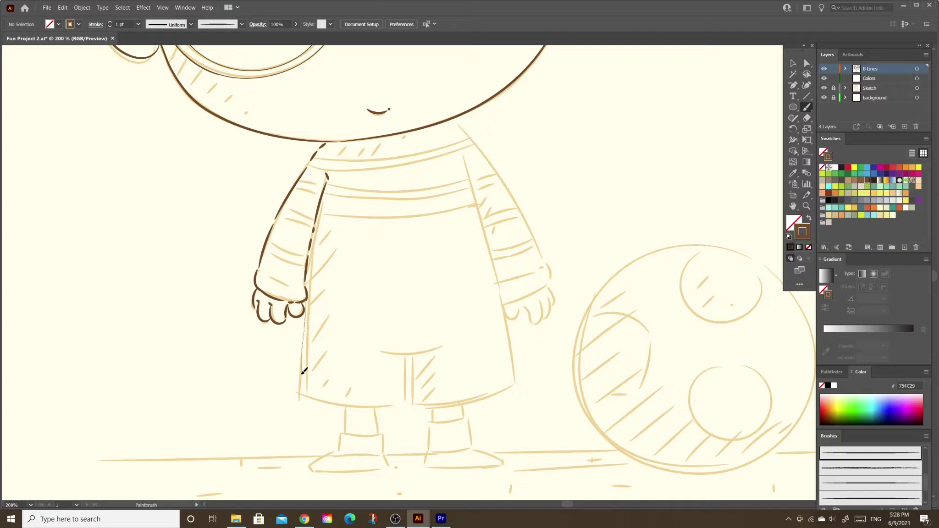
Trace the sweater's left side, its hem and the shorts' leg lines
left_click_drag(303, 371, 301, 391)
left_click_drag(304, 394, 403, 400)
mouse_move(405, 358)
left_mouse_down()
mouse_move(404, 399)
mouse_move(446, 346)
mouse_move(413, 401)
left_mouse_up()
mouse_move(415, 402)
left_mouse_down()
mouse_move(465, 399)
mouse_move(513, 376)
left_mouse_up()
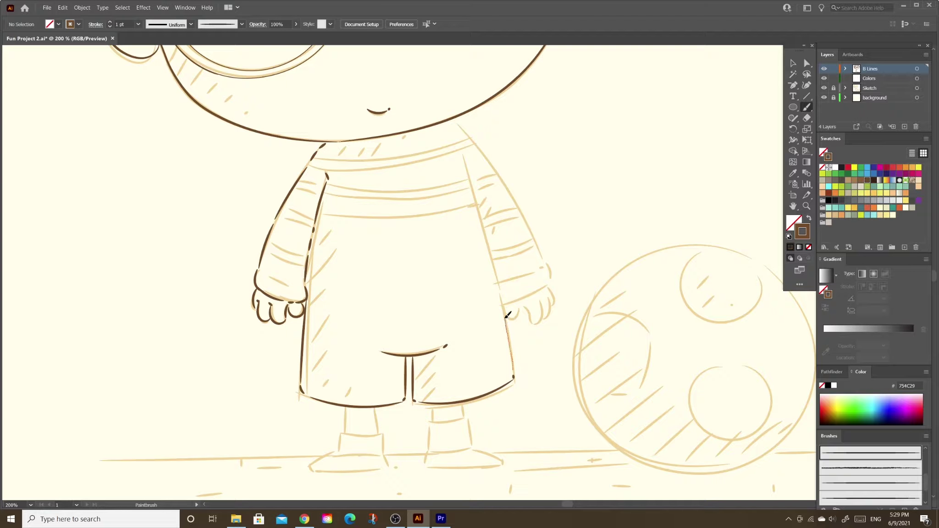
Trace the sweater's right side, the right shoulder and the right sleeve cuff
left_click_drag(500, 293, 488, 243)
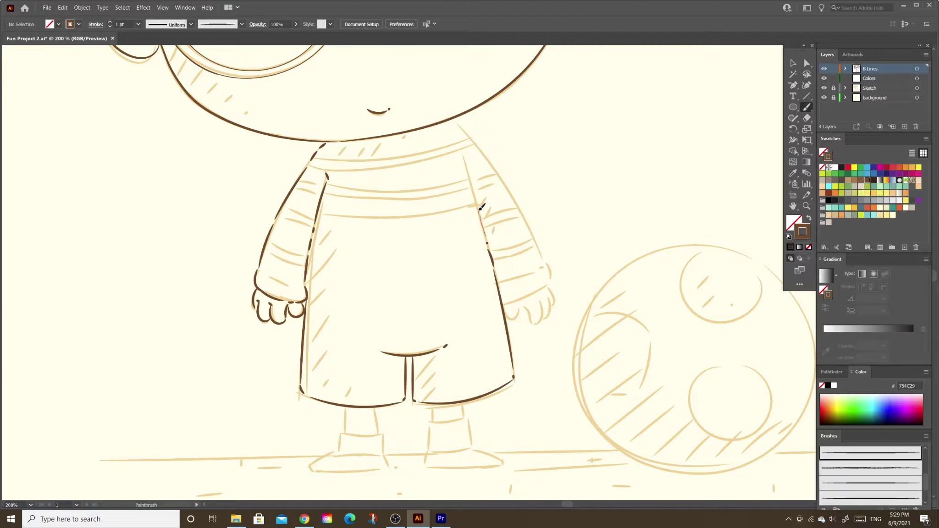
left_click_drag(479, 209, 475, 200)
left_click_drag(464, 165, 455, 151)
mouse_move(452, 122)
left_mouse_down()
mouse_move(504, 185)
mouse_move(550, 269)
left_mouse_up()
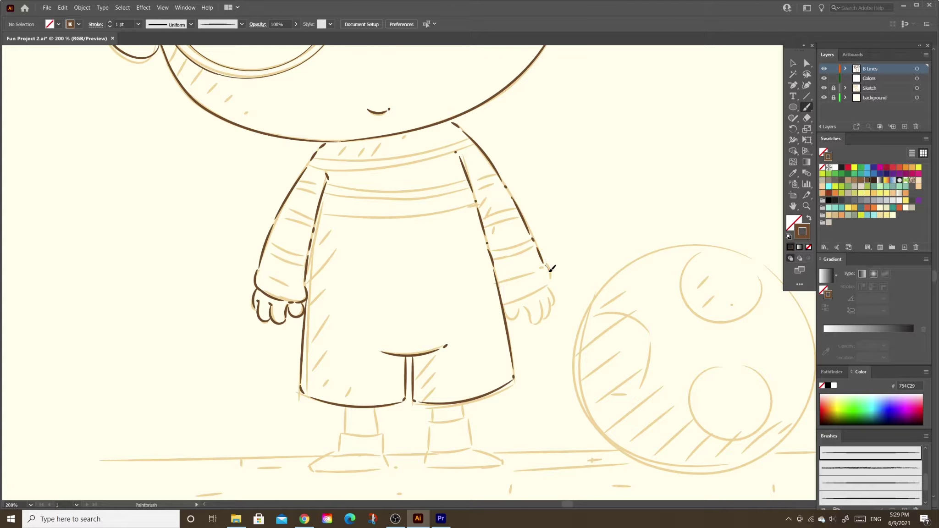
mouse_move(521, 297)
left_mouse_down()
mouse_move(505, 303)
mouse_move(537, 319)
mouse_move(544, 300)
mouse_move(549, 310)
left_mouse_up()
Trace the stripes across the right sleeve in dark brown
key("ctrl+plus")
mouse_move(587, 261)
left_mouse_down()
mouse_move(530, 278)
mouse_move(528, 265)
left_mouse_up()
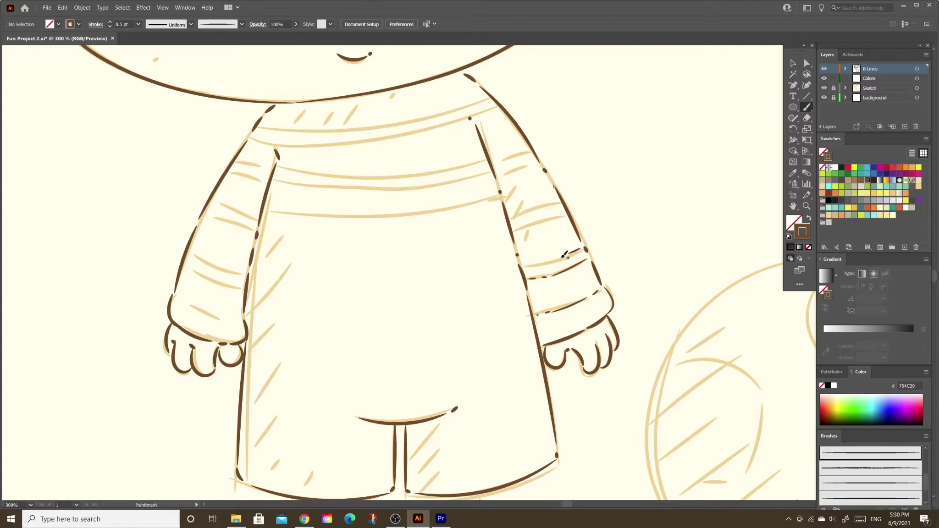
left_click_drag(566, 214, 511, 228)
mouse_move(525, 167)
left_mouse_down()
mouse_move(500, 177)
mouse_move(498, 159)
left_mouse_up()
left_click_drag(493, 98, 404, 134)
Trace the two collar stripes, the upper chest stripes and the left sleeve stripes
left_click_drag(399, 135, 337, 144)
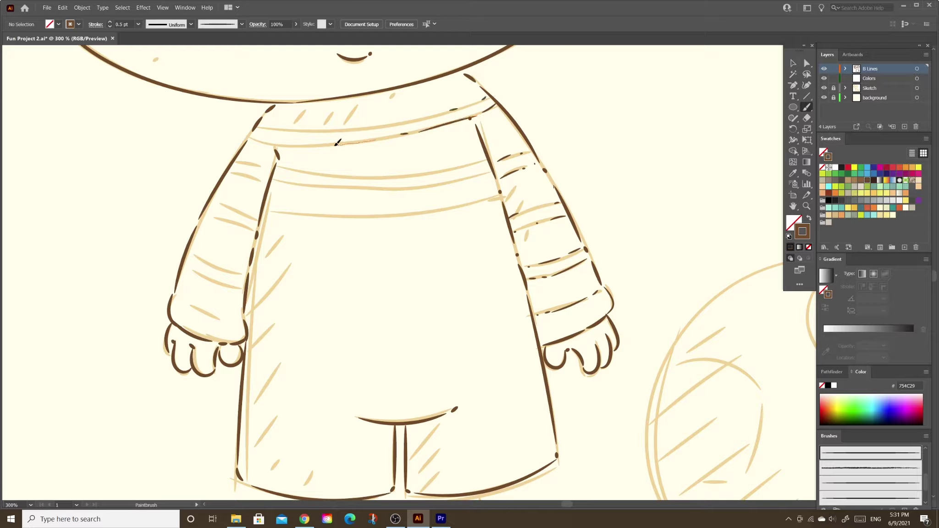
mouse_move(276, 145)
left_mouse_down()
mouse_move(251, 137)
mouse_move(348, 129)
left_mouse_up()
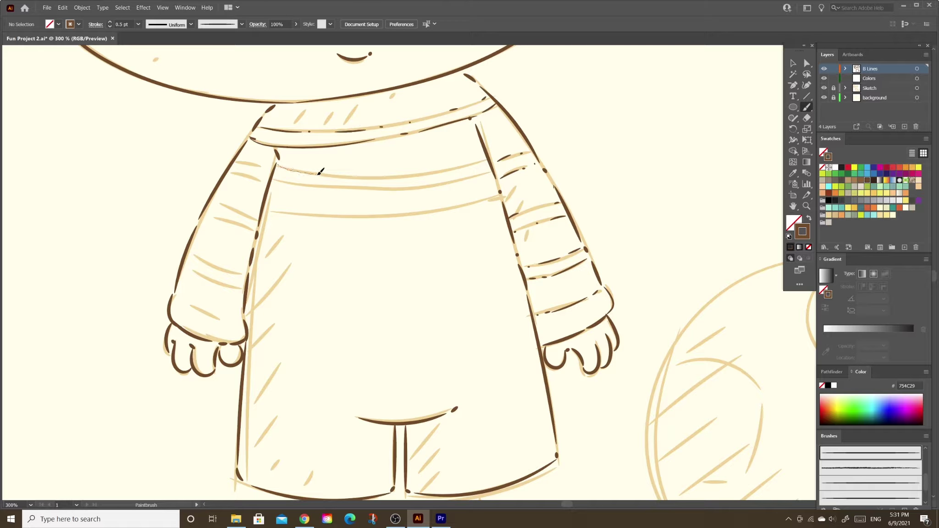
mouse_move(320, 173)
left_mouse_down()
mouse_move(492, 158)
mouse_move(273, 184)
left_mouse_up()
mouse_move(234, 163)
left_mouse_down()
mouse_move(251, 163)
mouse_move(262, 179)
left_mouse_up()
mouse_move(210, 204)
left_mouse_down()
mouse_move(257, 218)
mouse_move(253, 229)
left_mouse_up()
mouse_move(187, 254)
left_mouse_down()
mouse_move(246, 273)
mouse_move(240, 287)
left_mouse_up()
left_click_drag(173, 296, 228, 319)
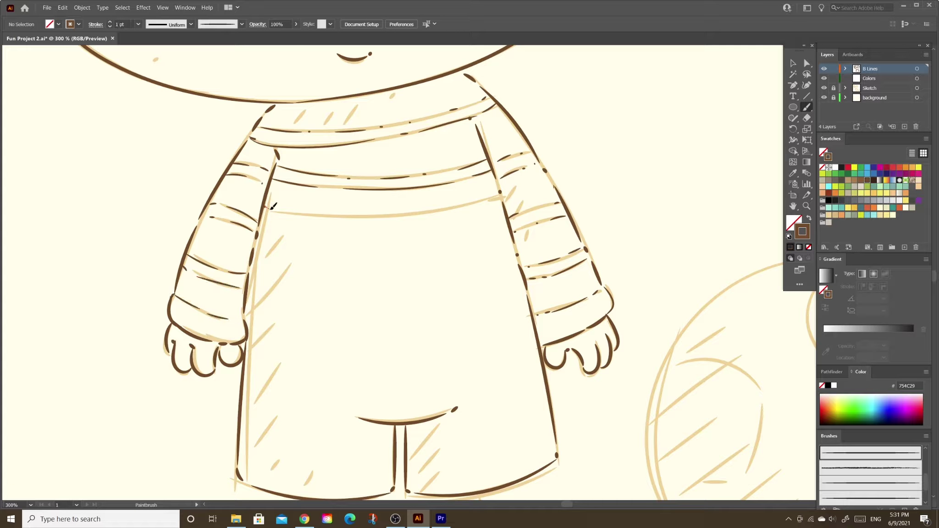
Ink the lower chest stripe lines with short dark strokes beneath them
left_click_drag(324, 212, 329, 216)
left_click_drag(330, 216, 367, 215)
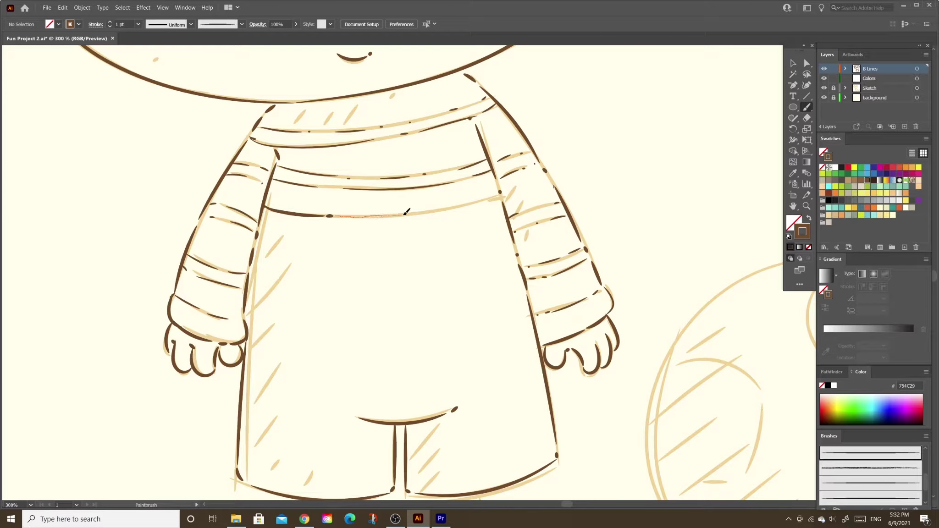
left_click_drag(494, 194, 490, 226)
left_click_drag(469, 235, 375, 245)
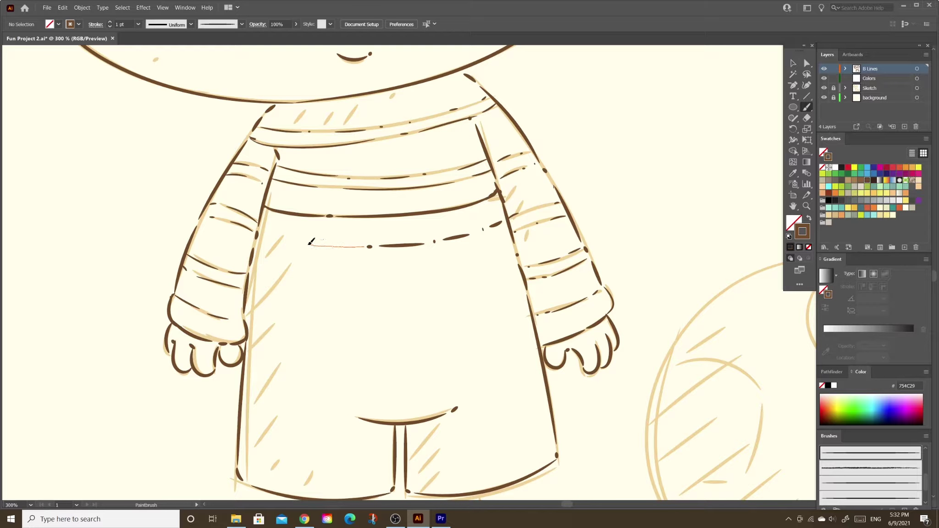
mouse_move(308, 244)
left_mouse_down()
mouse_move(272, 235)
mouse_move(303, 288)
mouse_move(331, 292)
mouse_move(314, 309)
left_mouse_up()
scroll(307, 248, "down", 5)
Ink the trouser cuffs, the right leg line and both shoes
left_click_drag(361, 282, 368, 321)
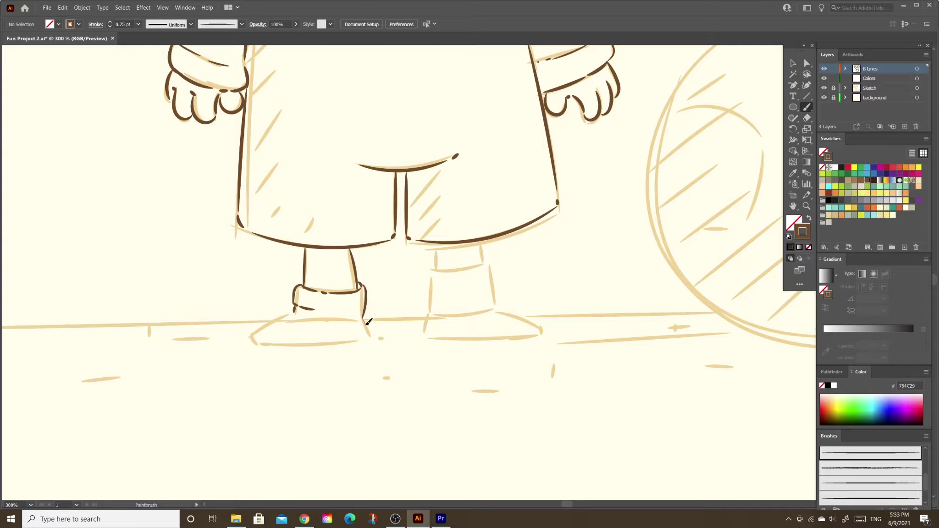
left_click_drag(262, 344, 253, 332)
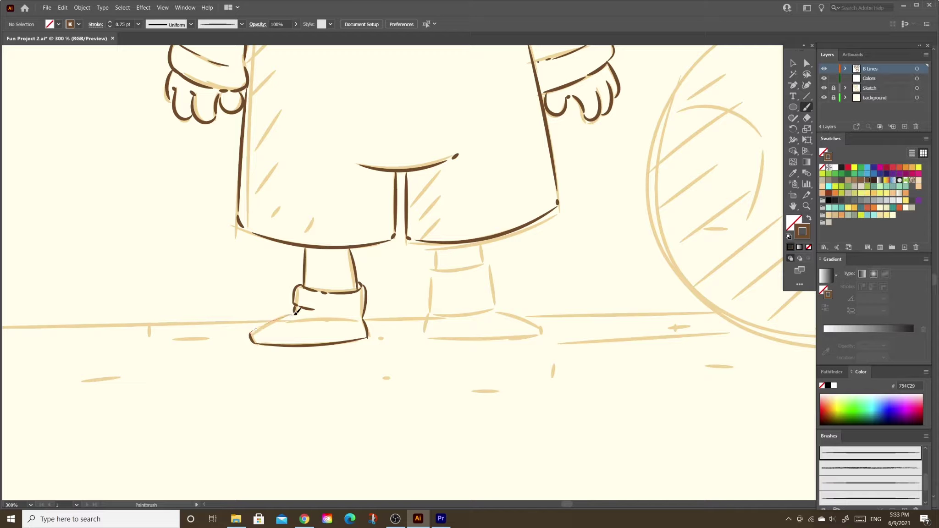
left_click_drag(295, 310, 362, 321)
left_click_drag(292, 329, 321, 329)
left_click_drag(433, 244, 431, 269)
mouse_move(479, 240)
left_mouse_down()
mouse_move(485, 260)
mouse_move(451, 266)
mouse_move(432, 285)
mouse_move(429, 315)
left_mouse_up()
mouse_move(497, 298)
left_mouse_down()
mouse_move(496, 309)
mouse_move(427, 321)
left_mouse_up()
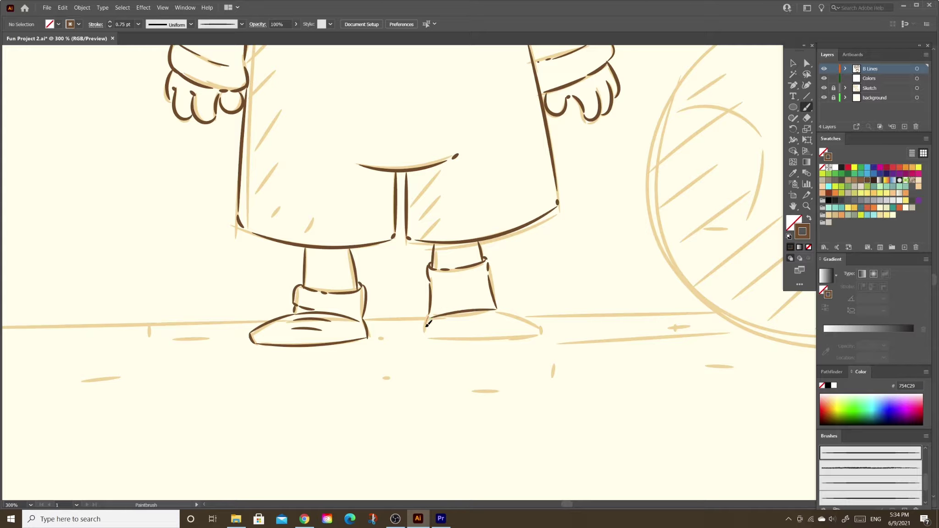
left_click_drag(525, 332, 534, 321)
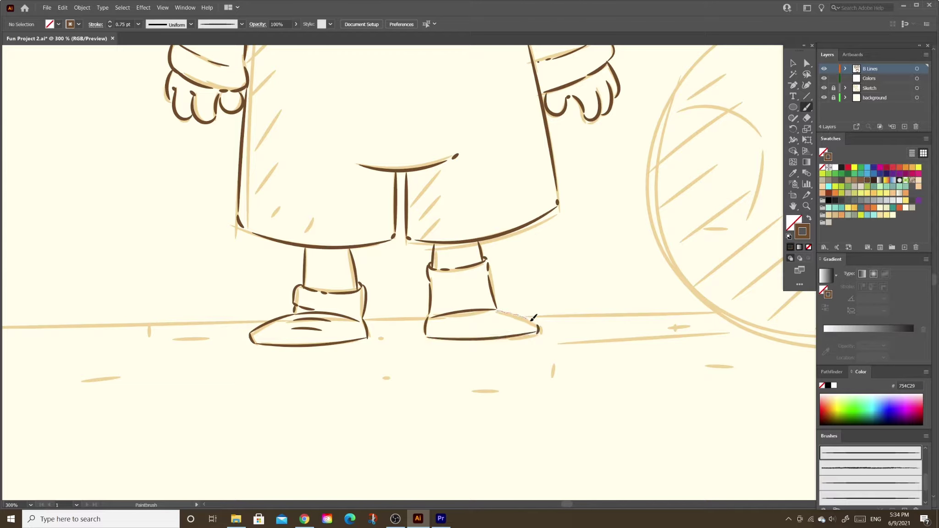
Draw the ground line beneath the feet and erase gaps to make it dashed
key("ctrl+minus")
key("ctrl+minus")
left_click_drag(488, 422, 530, 424)
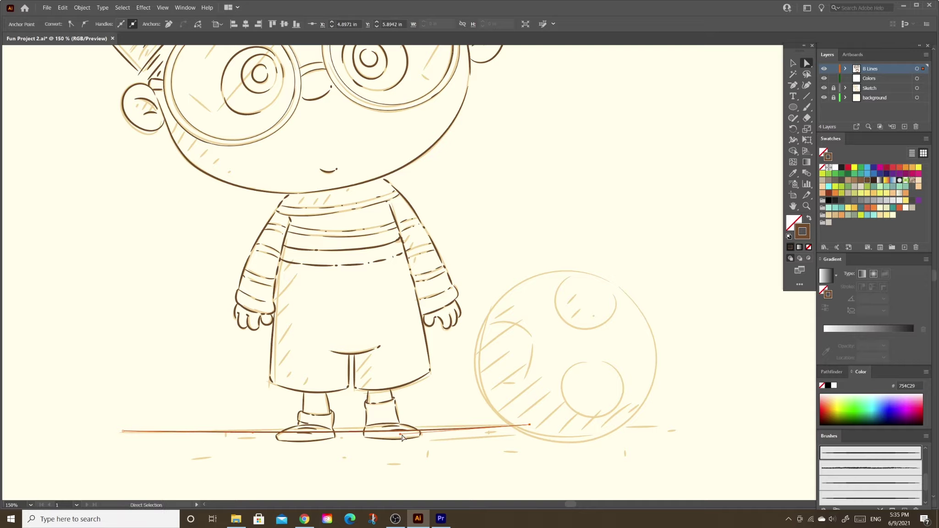
key("shift+e")
left_click_drag(381, 425, 362, 427)
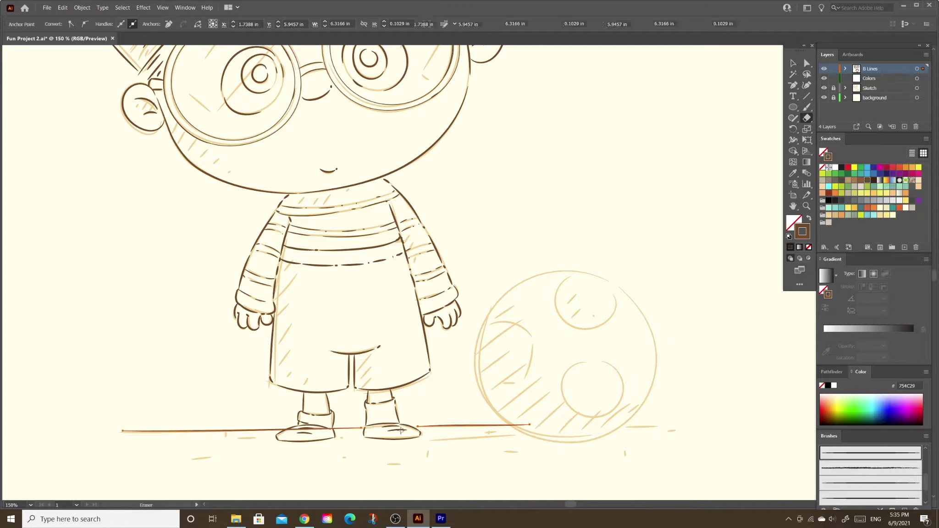
left_click_drag(292, 429, 288, 430)
key("ctrl+shift+a")
Draw a circle over the sketched ball with the Ellipse tool
key("l")
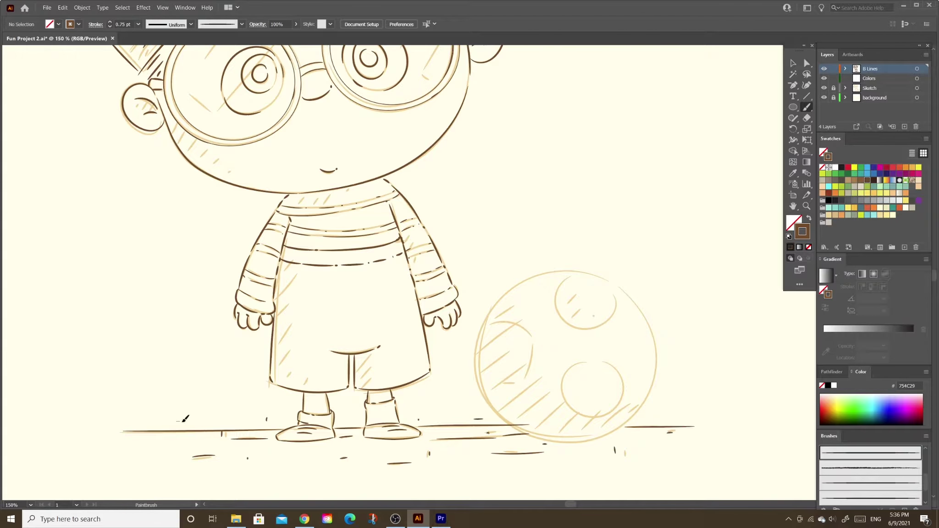
key("ctrl+plus")
mouse_move(289, 84)
left_mouse_down()
mouse_move(549, 368)
mouse_move(642, 420)
left_mouse_up()
Brush a heavier edge on the ball and ink its left and lower patch outlines
key("ctrl+shift+a")
key("b")
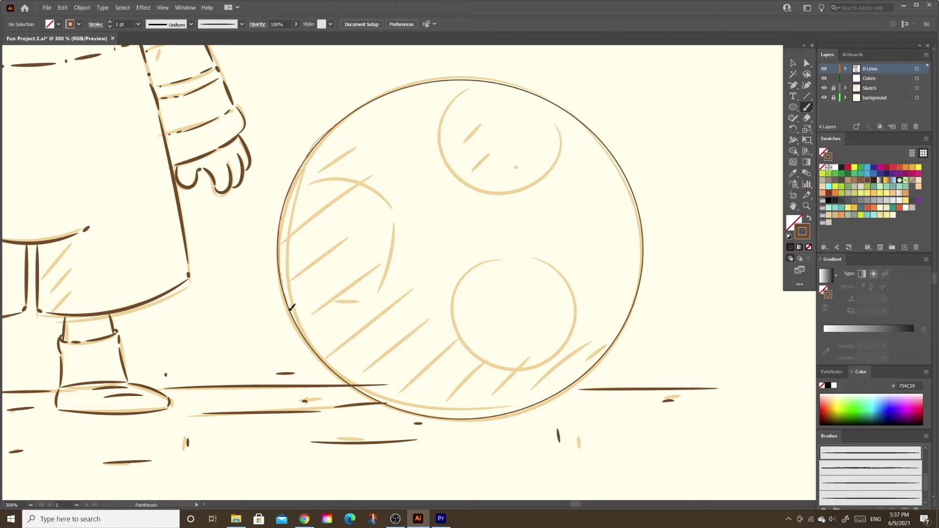
mouse_move(324, 363)
left_mouse_down()
mouse_move(296, 184)
mouse_move(387, 207)
mouse_move(376, 291)
mouse_move(294, 301)
left_mouse_up()
mouse_move(507, 252)
left_mouse_down()
mouse_move(459, 268)
mouse_move(455, 336)
mouse_move(474, 366)
mouse_move(590, 336)
left_mouse_up()
left_click_drag(556, 253, 591, 326)
Ink the remaining edges of the lower and upper ball patches
left_click_drag(463, 81, 434, 109)
mouse_move(429, 118)
left_mouse_down()
mouse_move(441, 155)
mouse_move(497, 198)
mouse_move(580, 124)
left_mouse_up()
key("shift+e")
left_click_drag(386, 385, 349, 384)
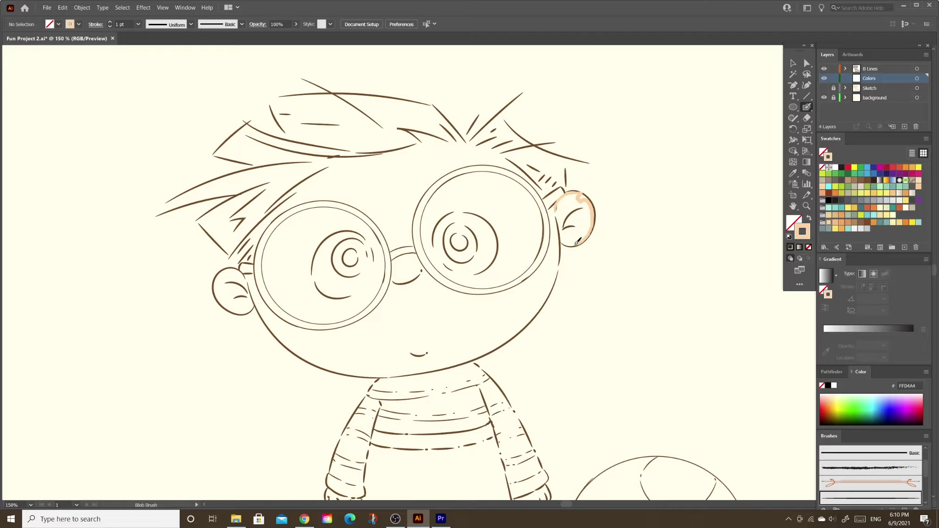
Paint the face and ears peach with the Blob Brush, adding darker peach along the left ear and head
mouse_move(577, 241)
left_mouse_down()
mouse_move(443, 363)
mouse_move(257, 298)
mouse_move(398, 149)
mouse_move(555, 197)
left_mouse_up()
mouse_move(461, 143)
left_mouse_down()
mouse_move(392, 174)
mouse_move(373, 231)
left_mouse_up()
mouse_move(414, 253)
left_mouse_down()
mouse_move(415, 277)
mouse_move(360, 370)
mouse_move(265, 313)
left_mouse_up()
key("shift+x")
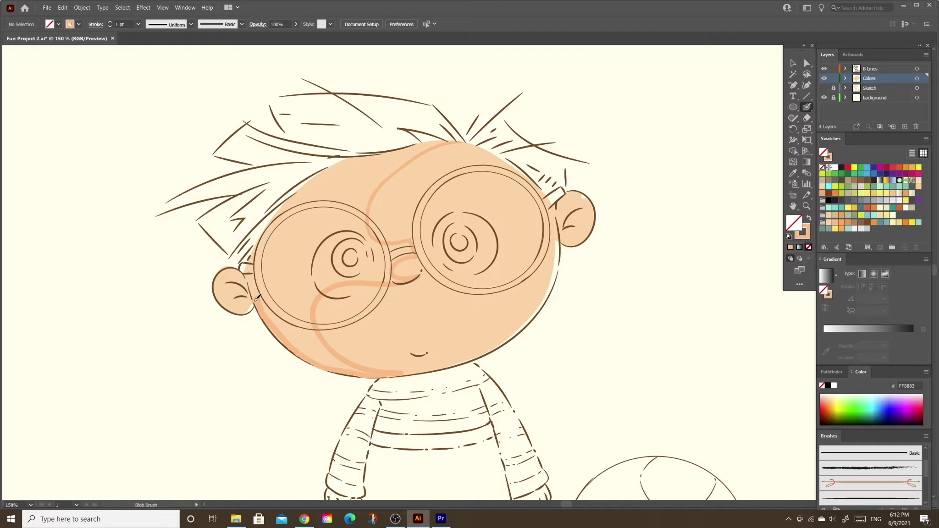
left_click_drag(232, 302, 249, 274)
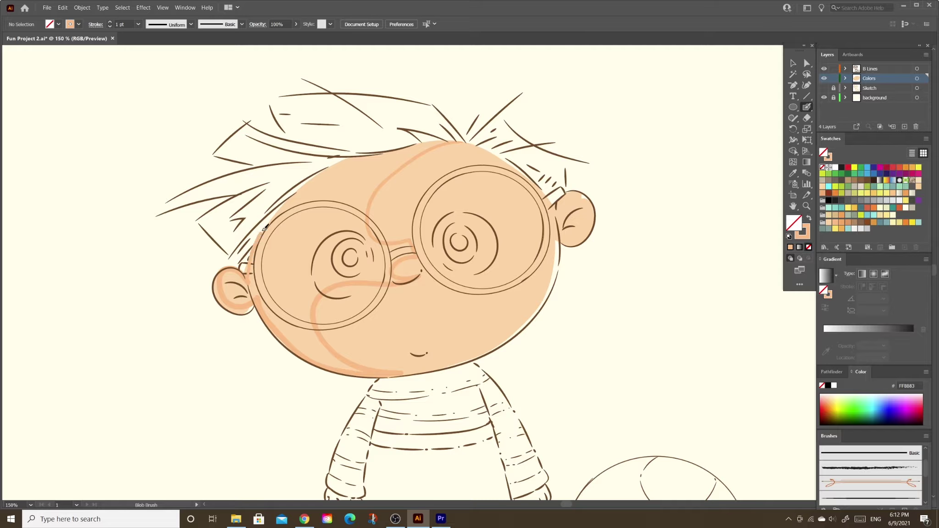
left_click_drag(265, 228, 458, 142)
Draw a darker peach shape on the face's left side, then brush a brown hair outline
left_click(404, 168, "ctrl")
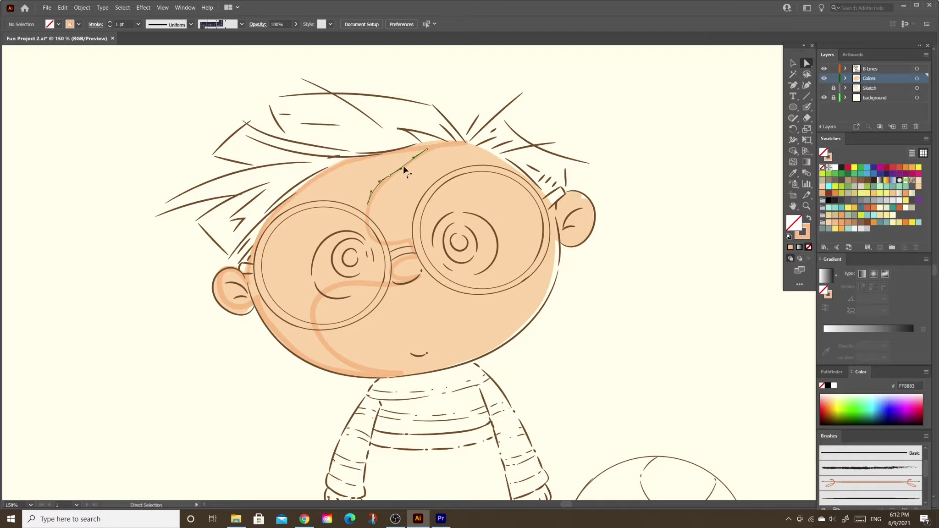
left_click_drag(403, 168, 395, 284)
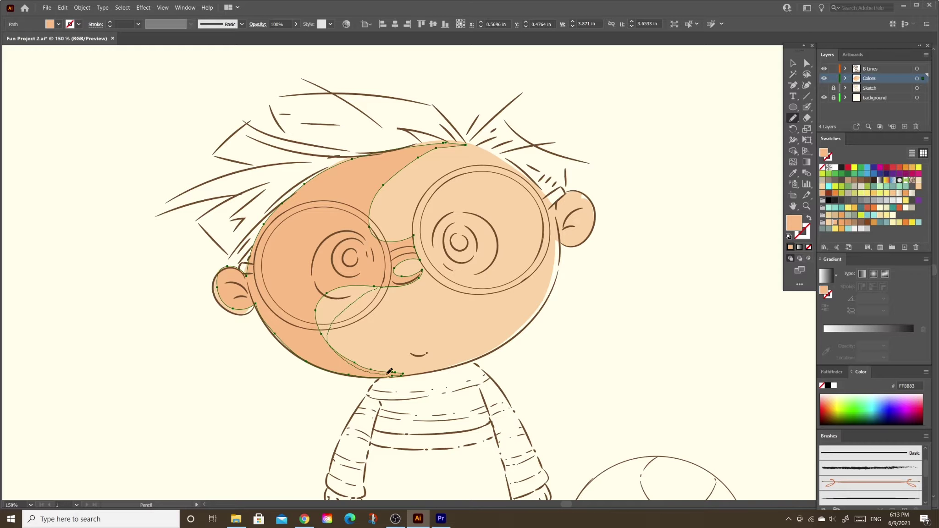
left_click_drag(389, 371, 401, 374)
mouse_move(500, 117)
left_mouse_down()
mouse_move(479, 139)
mouse_move(561, 196)
mouse_move(499, 117)
mouse_move(371, 95)
mouse_move(262, 168)
mouse_move(177, 202)
mouse_move(255, 192)
mouse_move(199, 222)
mouse_move(243, 245)
mouse_move(330, 158)
mouse_move(436, 134)
mouse_move(466, 139)
left_mouse_up()
Colour the left hair orange and erase lines that split the hair shapes near the head top
key("a")
left_click(564, 176)
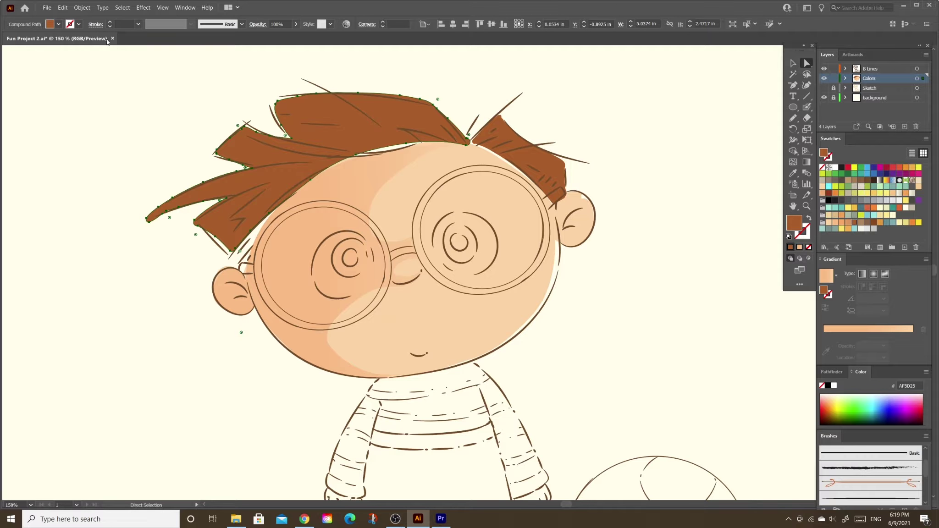
key("ctrl+x")
key("ctrl+f")
left_click(880, 222)
key("shift+e")
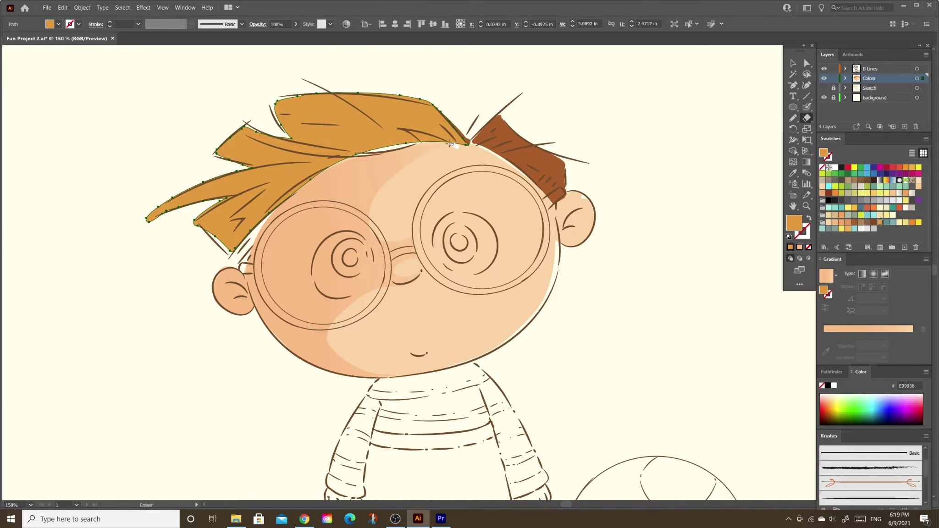
mouse_move(454, 140)
left_mouse_down()
mouse_move(412, 143)
mouse_move(247, 87)
left_mouse_up()
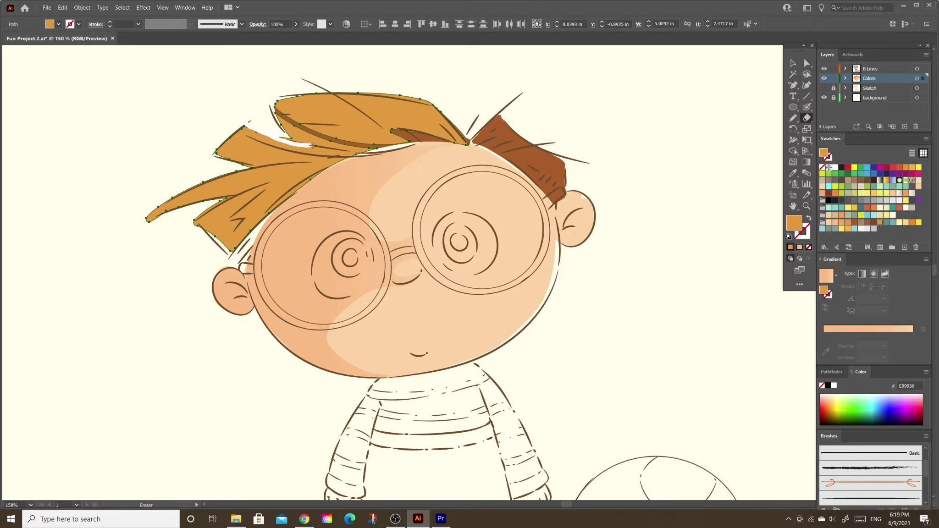
left_click_drag(313, 164, 195, 188)
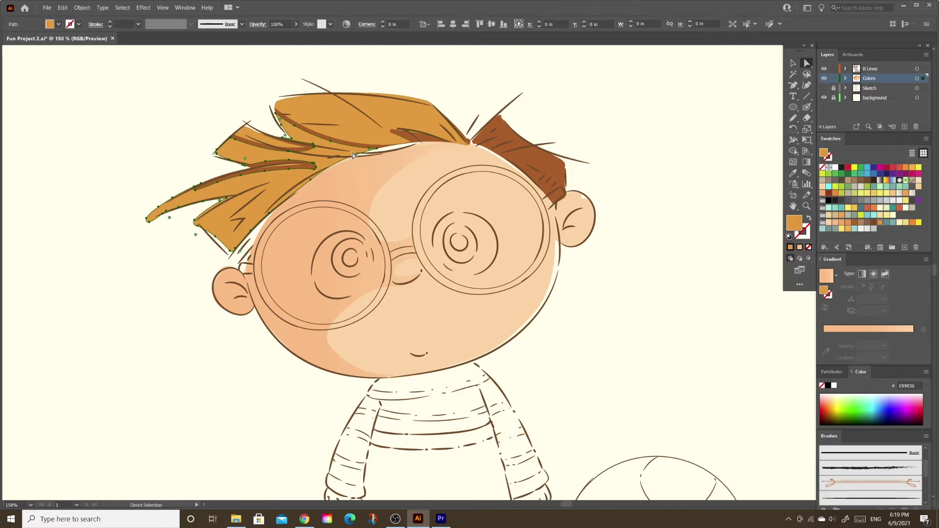
Try recolouring the right hair, undo it, and erase a strand line through the left hair
key("a")
left_click(518, 151)
left_click(880, 222)
key("ctrl+z")
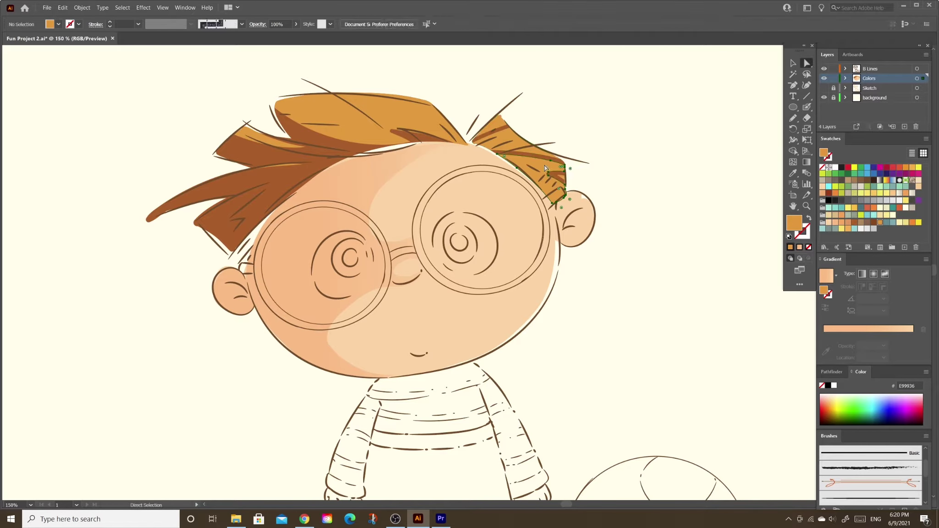
key("shift+e")
left_click_drag(245, 167, 143, 222)
Reposition the brown-to-orange gradient across the top hair shape
key("n")
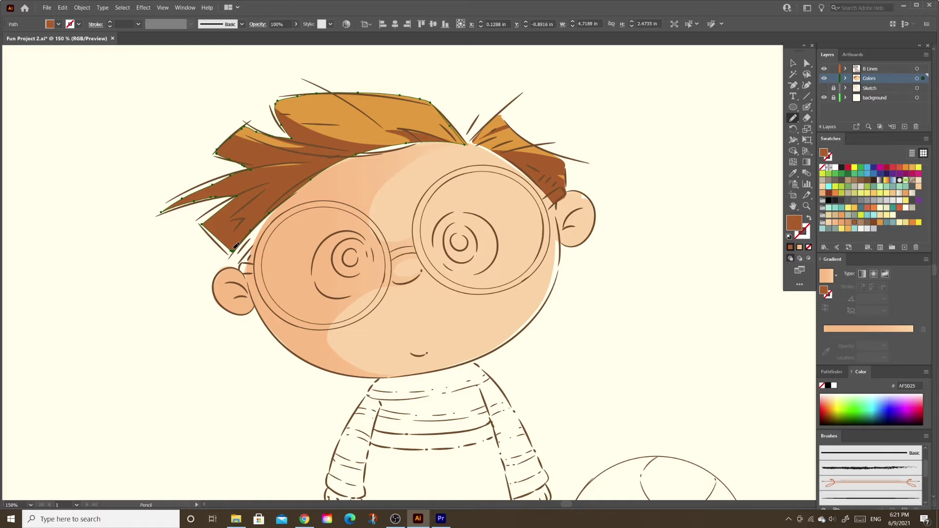
left_click(481, 127, "ctrl")
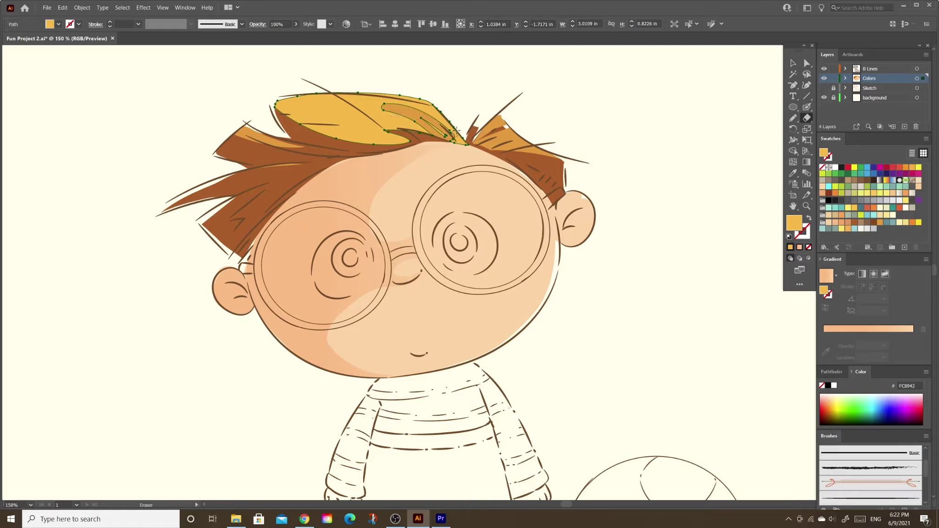
key("a")
left_click(436, 117)
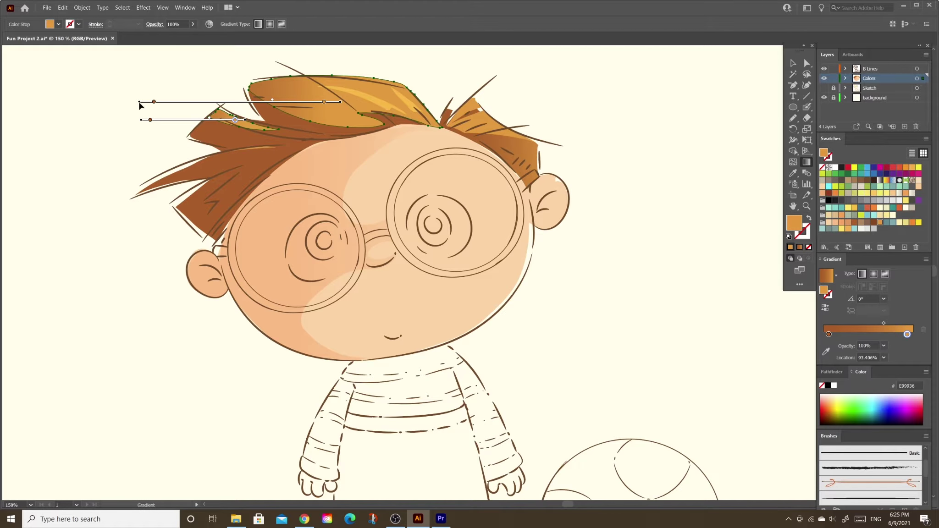
left_click_drag(140, 102, 118, 101)
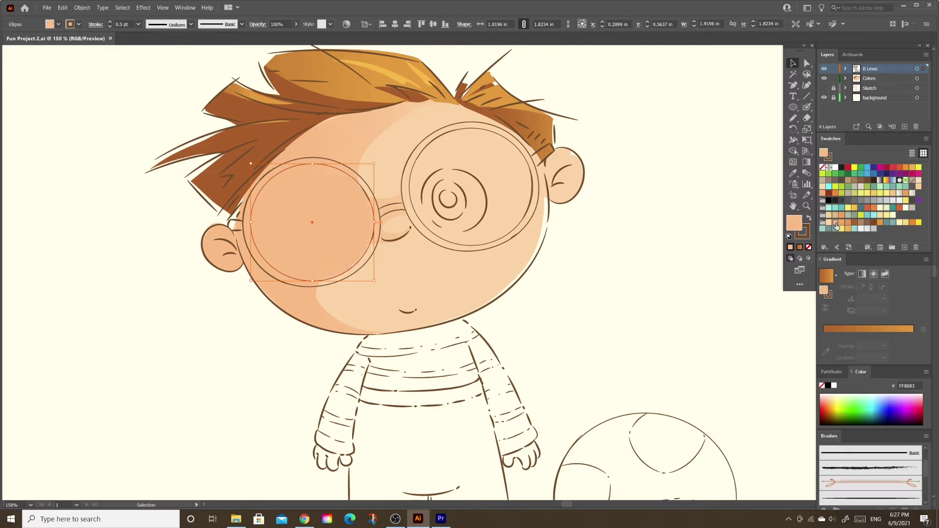
Give the lens ellipse a soft gradient fill and paste it back over the left lens
left_click(835, 225)
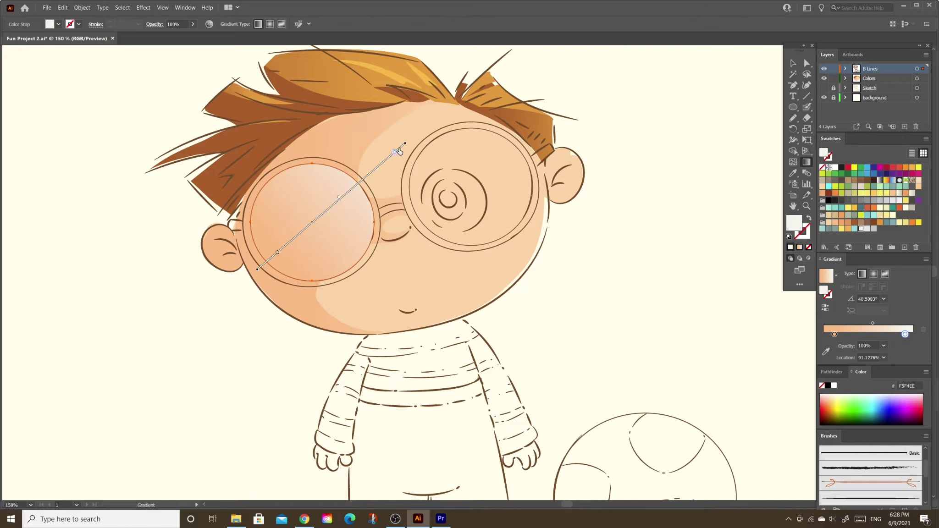
key("a")
left_click(63, 7)
left_click(77, 38)
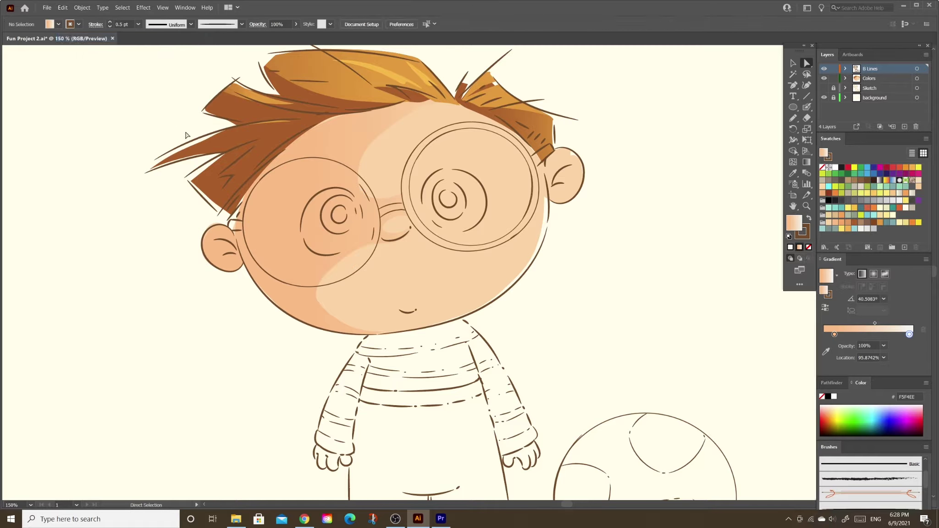
left_click(62, 8)
left_click(88, 64)
left_click(692, 250)
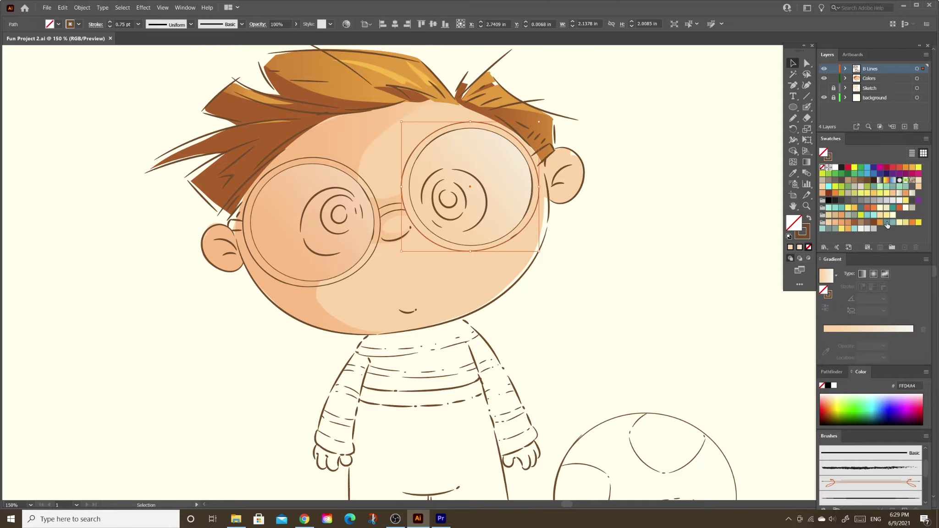
left_click(63, 7)
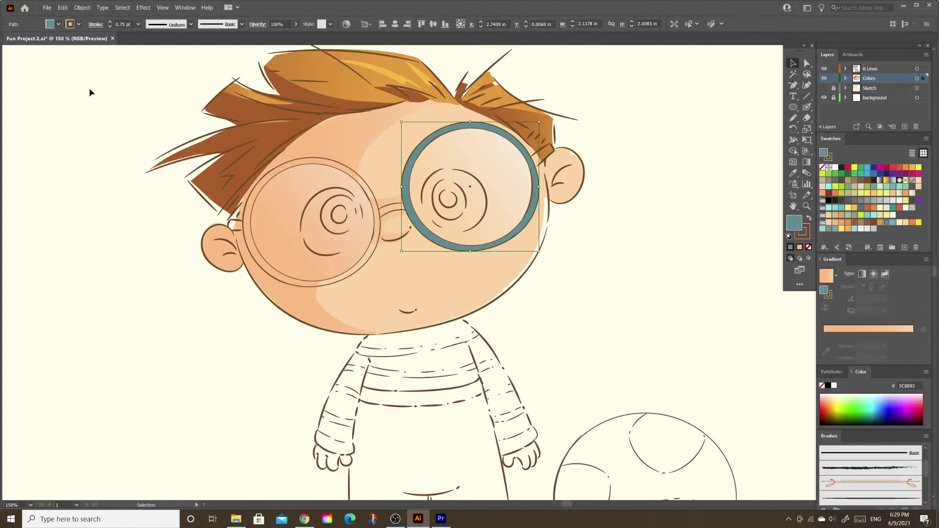
Paint teal glasses temple arms and bridge, plus a solid white highlight disk in the right lens
left_click_drag(196, 254, 211, 258)
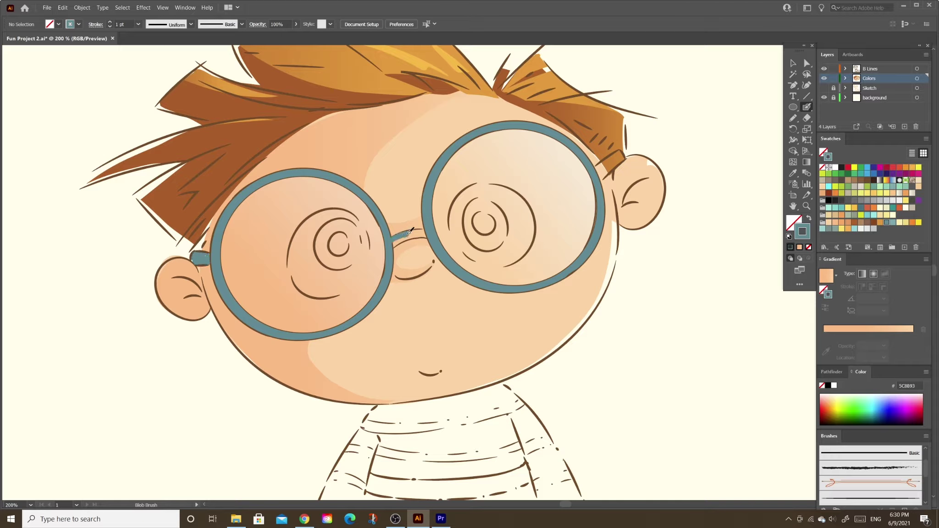
left_click_drag(391, 236, 428, 231)
left_click_drag(600, 178, 622, 157)
left_click(860, 228)
mouse_move(522, 200)
left_mouse_down()
mouse_move(497, 186)
mouse_move(528, 239)
left_mouse_up()
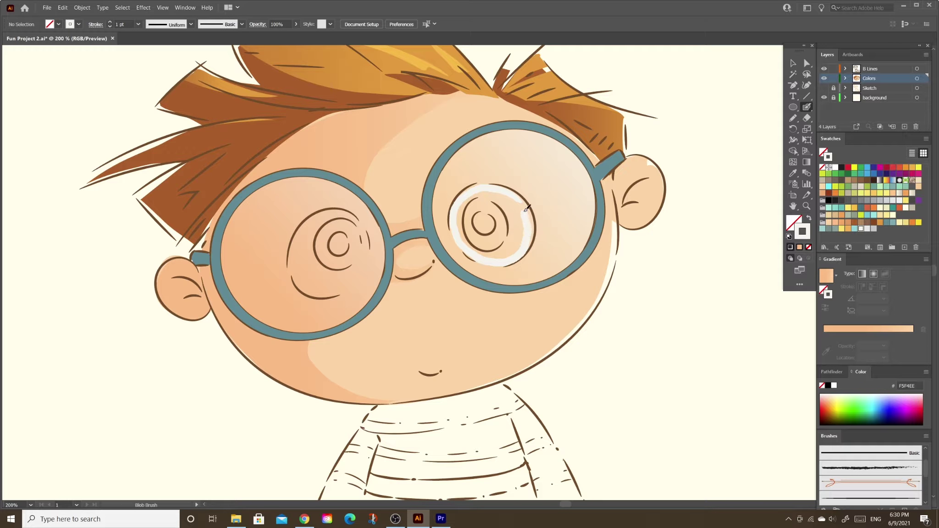
mouse_move(513, 220)
left_mouse_down()
mouse_move(485, 198)
mouse_move(477, 237)
mouse_move(489, 236)
mouse_move(483, 212)
mouse_move(485, 222)
left_mouse_up()
Erase two diagonal glare streaks across the right lens gradient
key("shift+x")
left_click(503, 203, "alt")
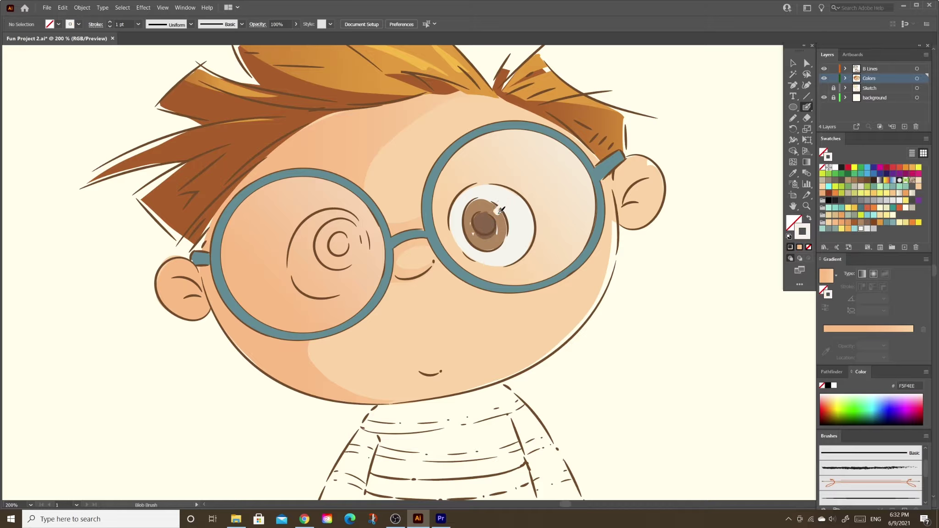
mouse_move(544, 119)
left_mouse_down()
mouse_move(472, 202)
mouse_move(511, 223)
left_mouse_up()
key("shift+e")
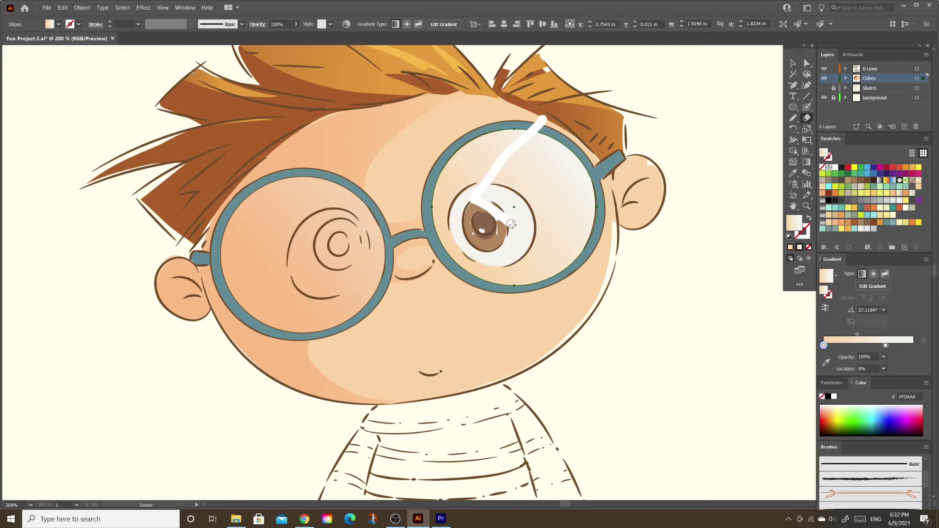
left_click_drag(585, 185, 536, 252)
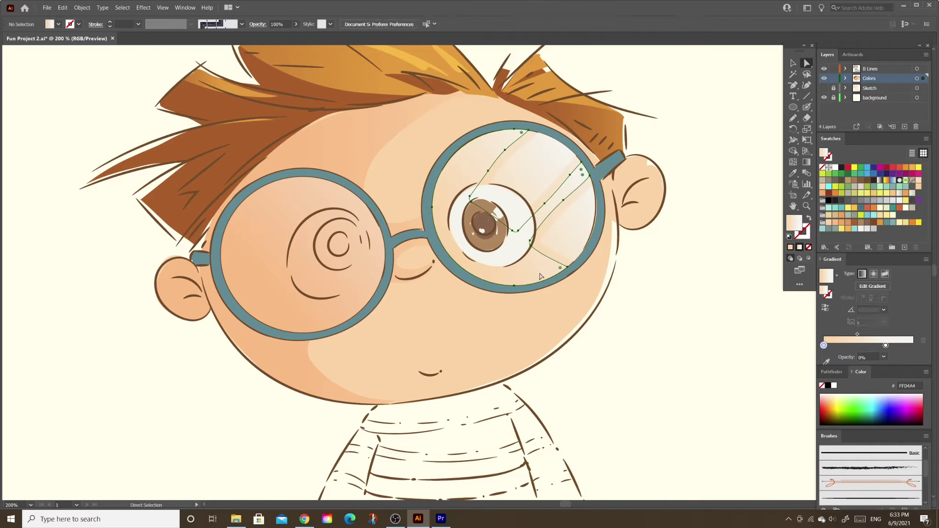
key("a")
Reuse the eye-white colour to paint the white of the left eye
key("ctrl+shift+a")
left_click(514, 221)
key("shift+b")
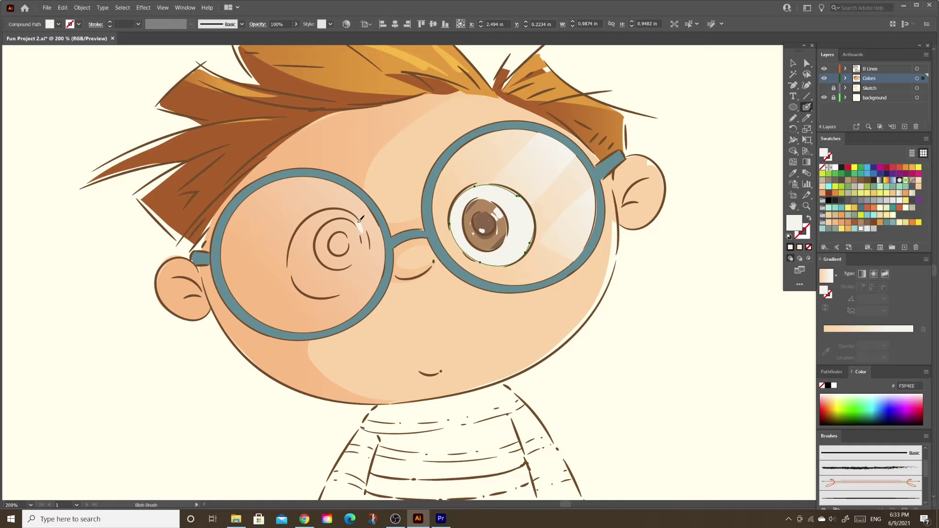
mouse_move(362, 228)
left_mouse_down()
mouse_move(331, 210)
mouse_move(352, 286)
mouse_move(358, 228)
mouse_move(340, 263)
mouse_move(342, 236)
mouse_move(340, 249)
left_mouse_up()
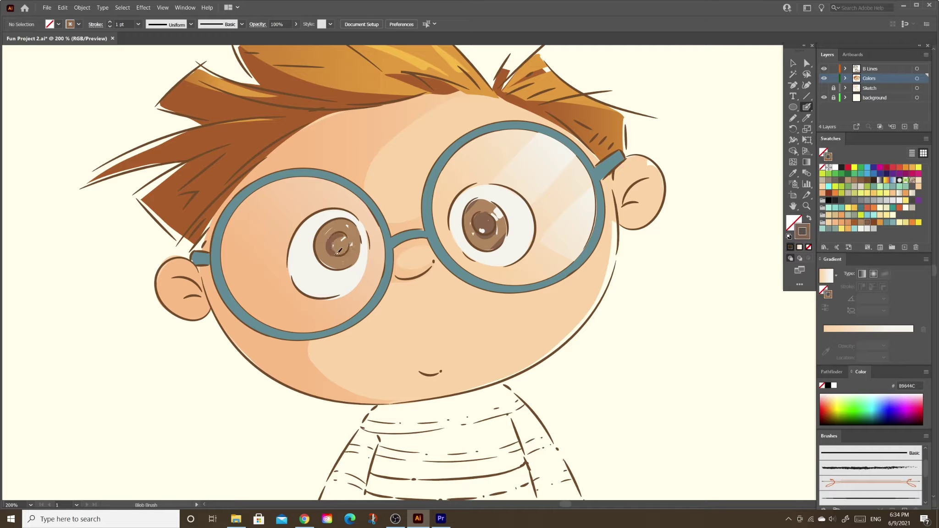
Erase a glare streak across the left lens and eyedropper orange onto the iris crescents
key("shift+e")
mouse_move(344, 164)
left_mouse_down()
mouse_move(307, 196)
mouse_move(301, 312)
left_mouse_up()
key("a")
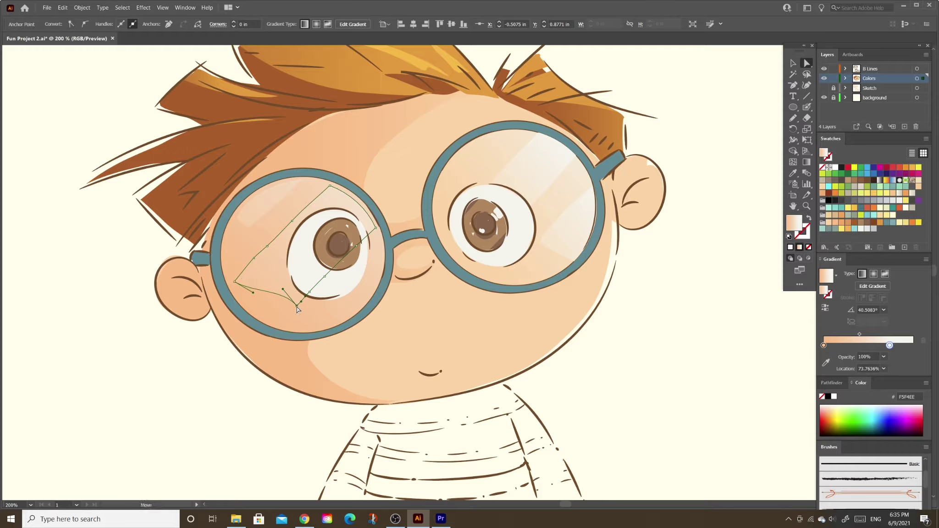
left_click(349, 257)
key("i")
left_click(591, 100)
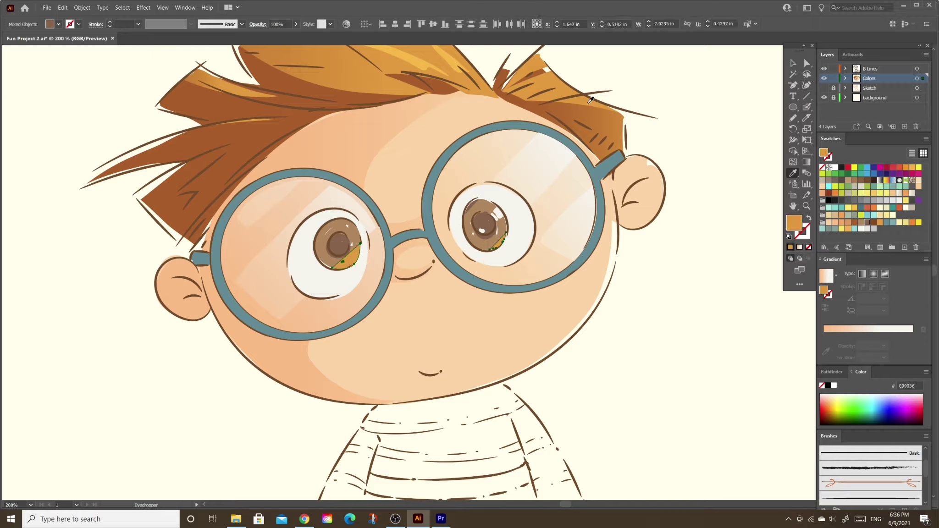
Redraw the face shadow to the chin and shade the left ear, nose side, cheek edge and hairline
key("n")
left_click_drag(503, 243, 507, 216)
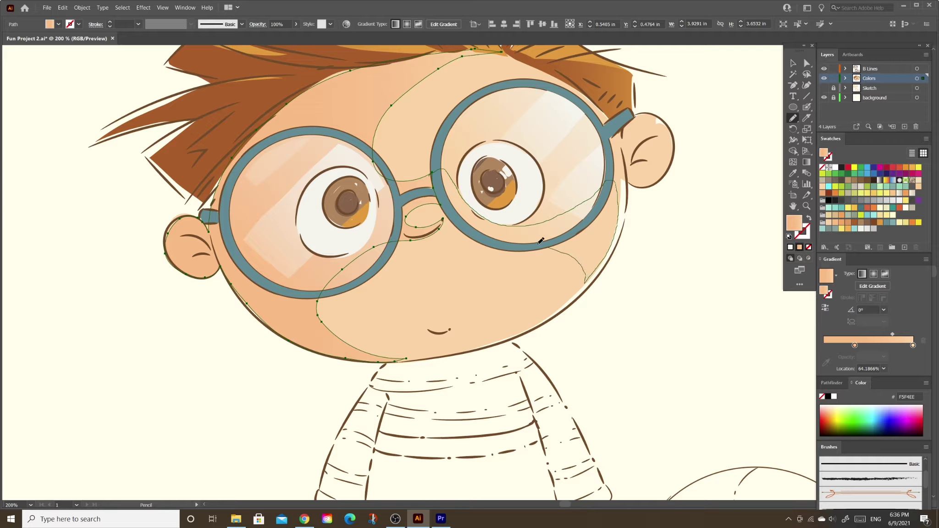
mouse_move(450, 202)
left_mouse_down()
mouse_move(426, 351)
mouse_move(515, 334)
left_mouse_up()
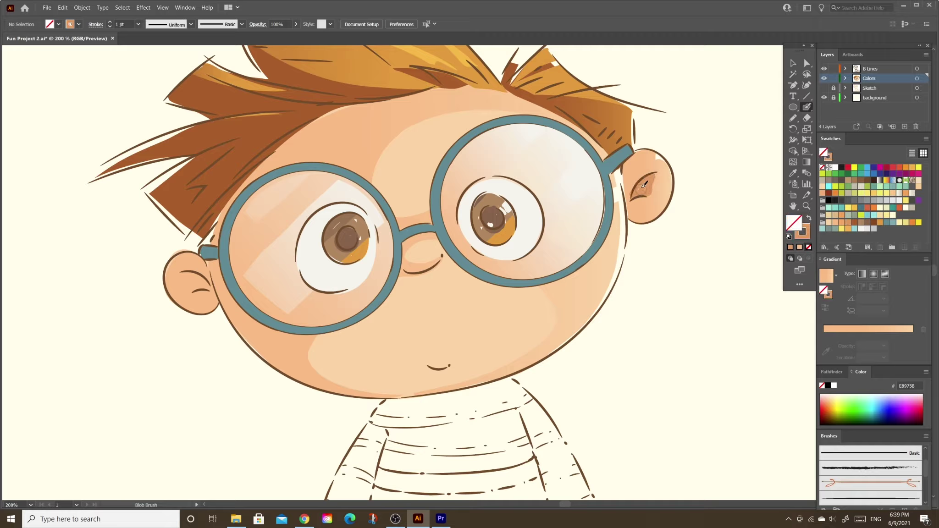
left_click_drag(209, 284, 189, 273)
left_click_drag(402, 261, 422, 273)
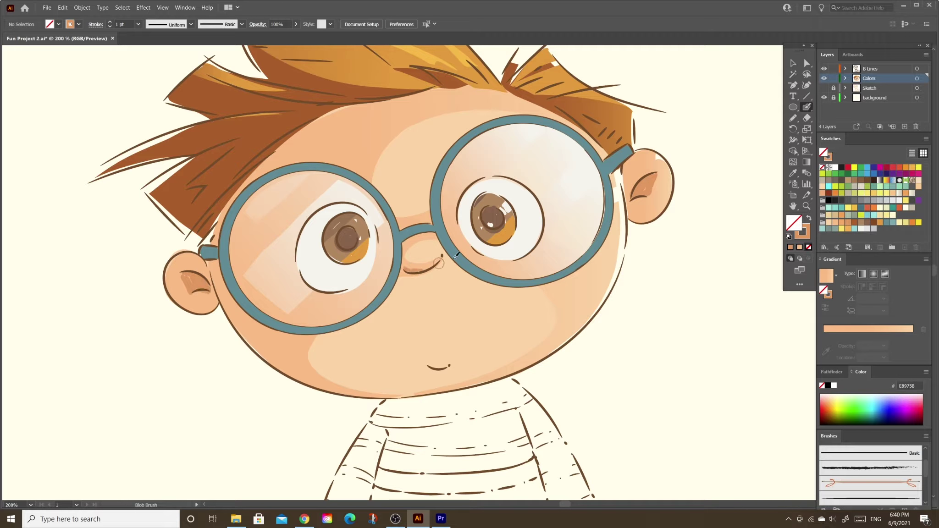
left_click_drag(211, 265, 266, 357)
left_click_drag(294, 111, 423, 92)
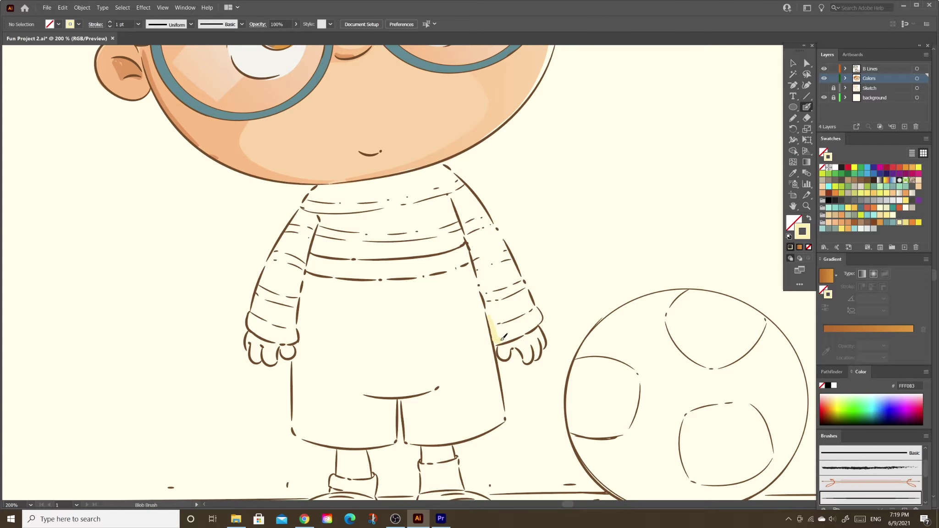
Paint the sweater pale yellow from the right sleeve to the shoulder and along the bottom
mouse_move(503, 338)
left_mouse_down()
mouse_move(450, 180)
mouse_move(343, 271)
mouse_move(481, 275)
left_mouse_up()
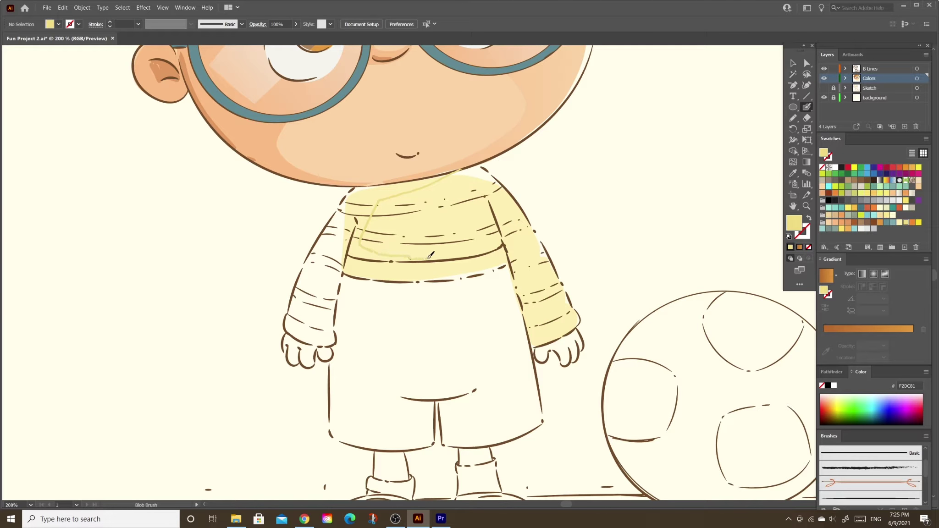
mouse_move(430, 255)
left_mouse_down()
mouse_move(495, 232)
mouse_move(357, 262)
mouse_move(337, 330)
mouse_move(287, 323)
mouse_move(310, 259)
mouse_move(362, 188)
mouse_move(409, 177)
left_mouse_up()
key("a")
Fill the shorts teal and redraw the top edge of the right shorts piece
key("shift+b")
mouse_move(347, 262)
left_mouse_down()
mouse_move(503, 250)
mouse_move(536, 390)
mouse_move(496, 439)
mouse_move(443, 415)
mouse_move(432, 396)
left_mouse_up()
mouse_move(430, 430)
left_mouse_down()
mouse_move(404, 447)
mouse_move(330, 387)
mouse_move(348, 256)
mouse_move(458, 408)
left_mouse_up()
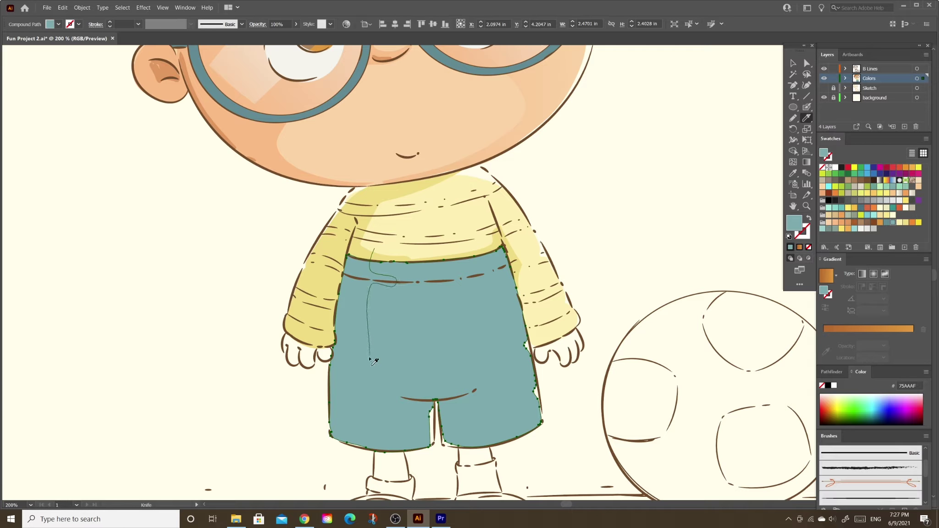
key("n")
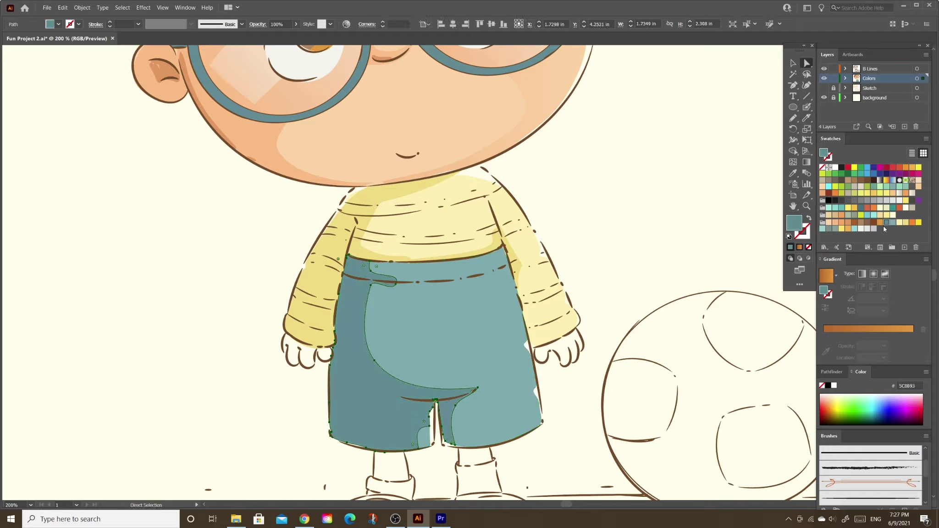
left_click_drag(476, 274, 425, 283)
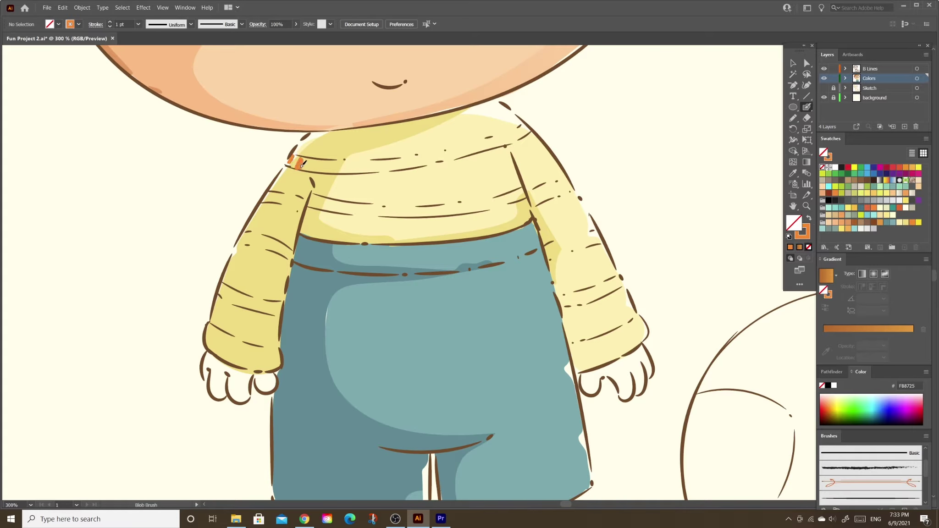
Paint orange stripes along the shoulder seam and both sleeves
left_click_drag(333, 168, 400, 163)
mouse_move(488, 204)
left_mouse_down()
mouse_move(494, 198)
mouse_move(481, 205)
left_mouse_up()
left_click_drag(617, 277, 622, 281)
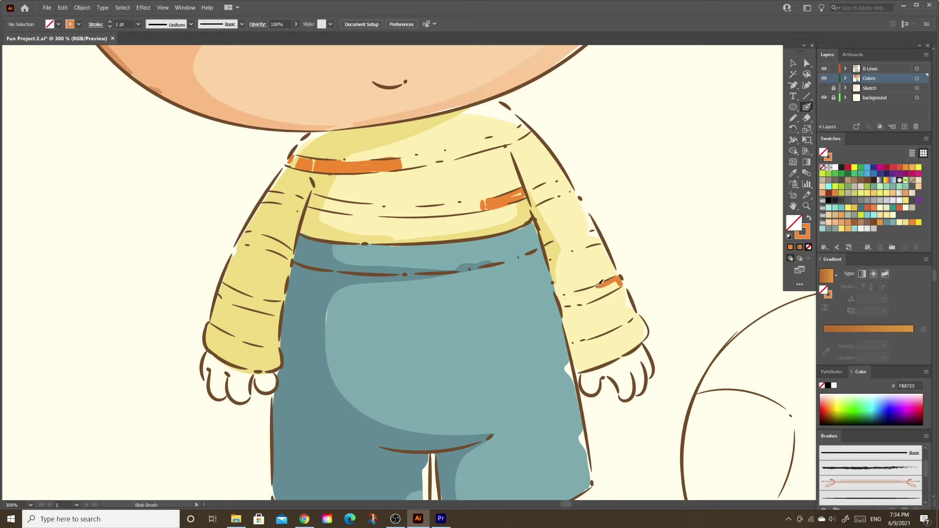
mouse_move(572, 298)
left_mouse_down()
mouse_move(596, 299)
mouse_move(619, 284)
left_mouse_up()
mouse_move(275, 305)
left_mouse_down()
mouse_move(222, 285)
mouse_move(238, 295)
mouse_move(225, 302)
left_mouse_up()
mouse_move(277, 248)
left_mouse_down()
mouse_move(254, 234)
mouse_move(266, 245)
left_mouse_up()
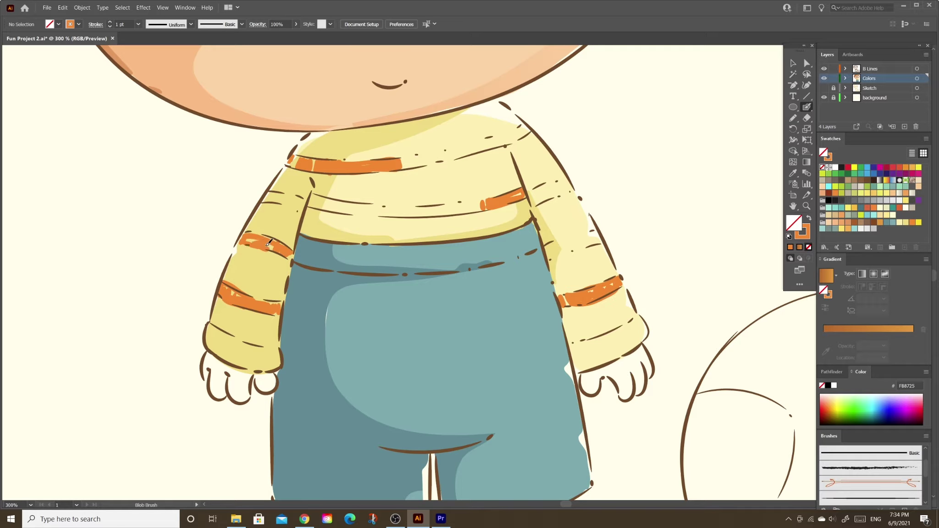
Add a light-blue shoulder stripe segment and yellow segments on the chest and right-sleeve stripes
left_click(522, 130)
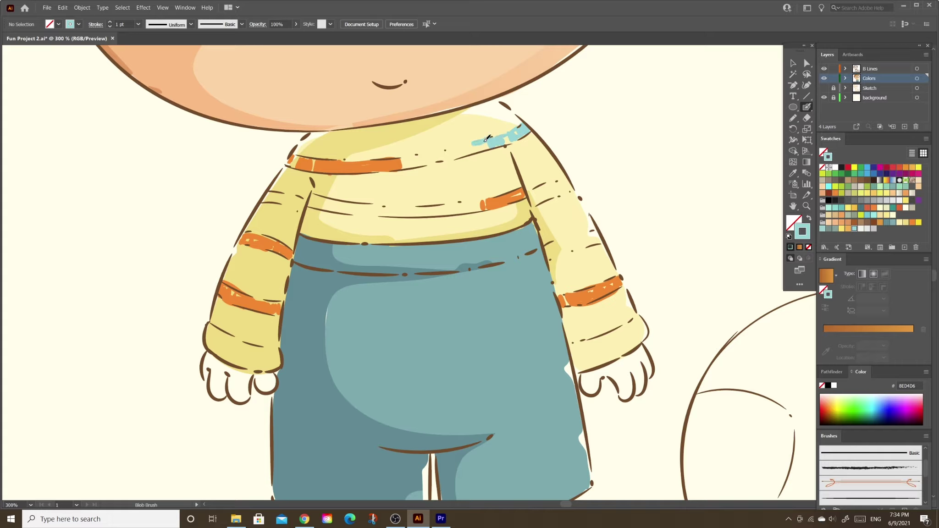
key("ctrl+equal")
mouse_move(428, 191)
left_mouse_down()
mouse_move(329, 208)
mouse_move(390, 201)
left_mouse_up()
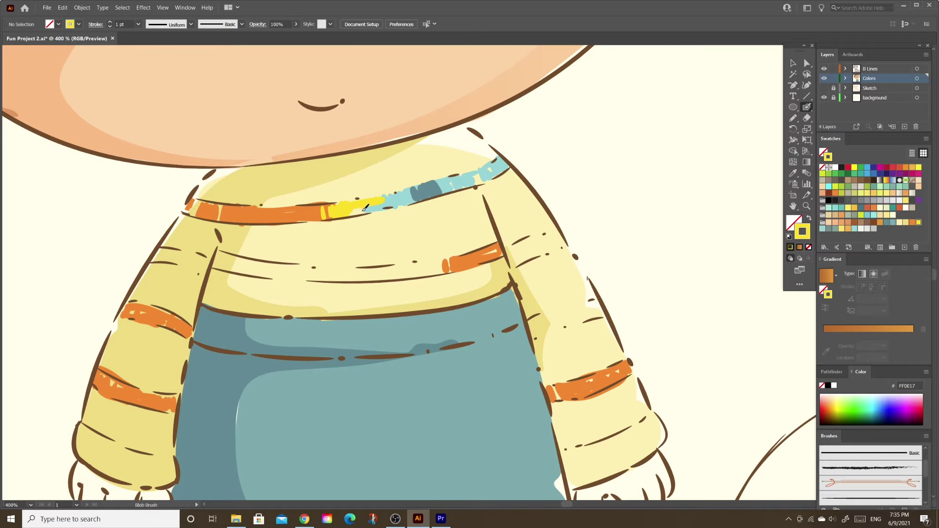
mouse_move(424, 261)
left_mouse_down()
mouse_move(431, 267)
mouse_move(367, 275)
left_mouse_up()
left_click_drag(510, 259, 561, 238)
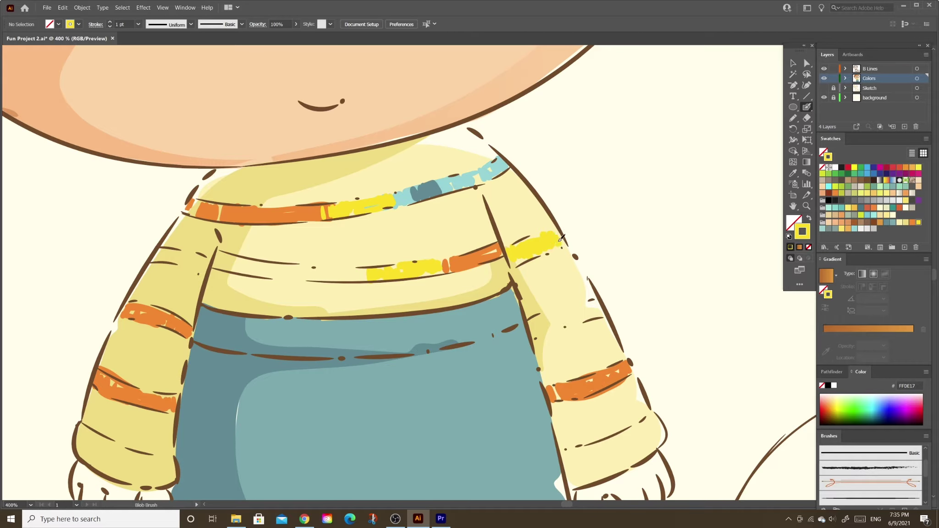
left_click_drag(544, 324, 596, 305)
Paint light-blue and dark teal segments along the chest stripe and light blue on the sleeve stripe
left_click(344, 270)
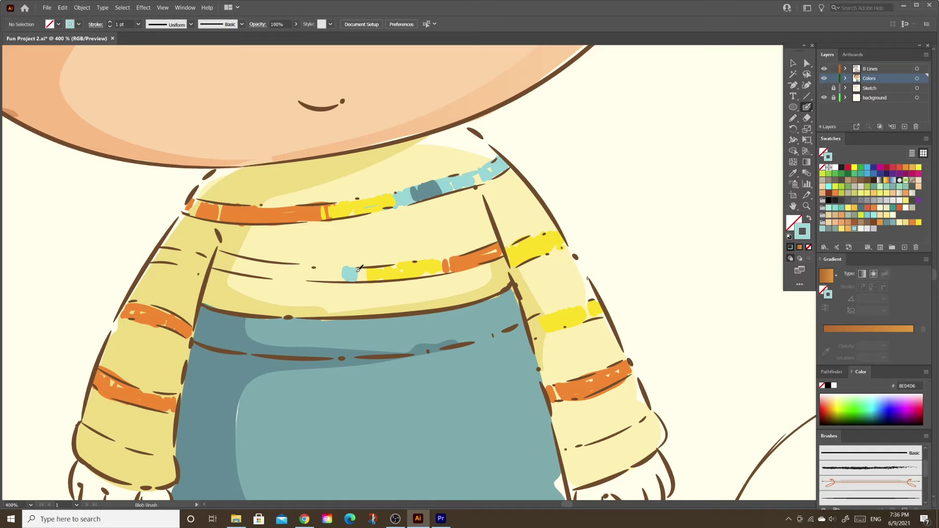
left_click_drag(359, 268, 290, 274)
left_click(220, 254)
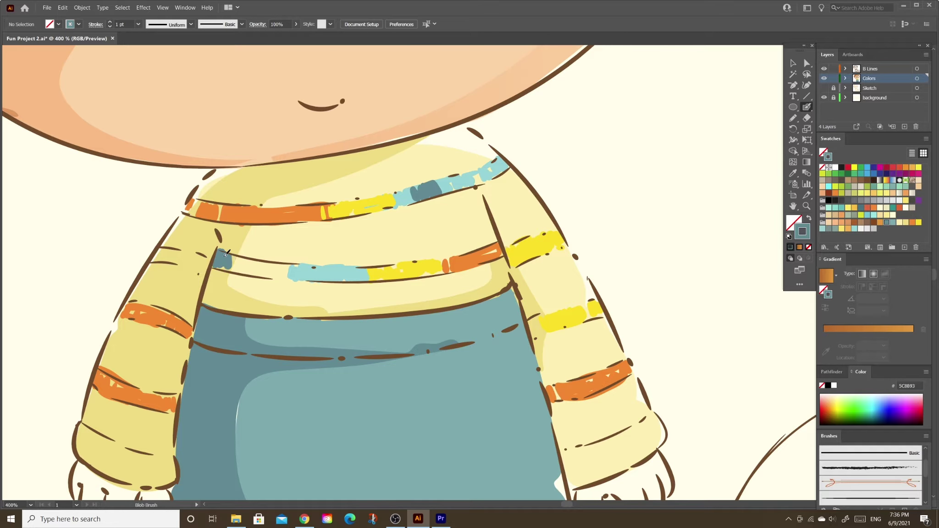
left_click_drag(226, 254, 295, 274)
left_click(189, 258)
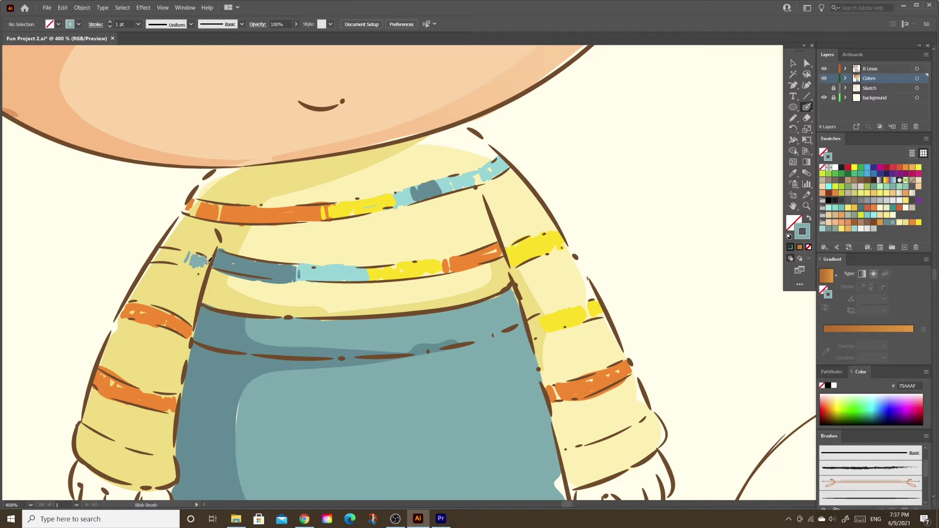
left_click_drag(207, 260, 157, 255)
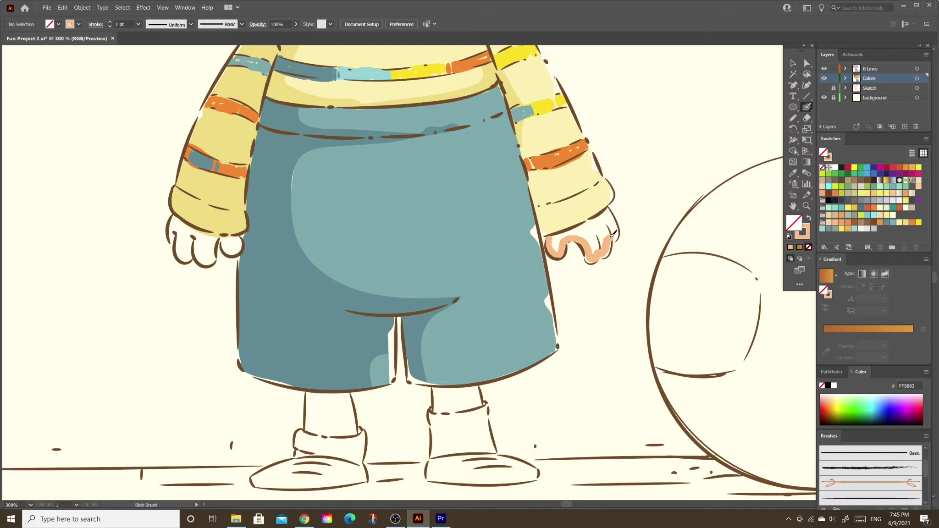
Fill both hands and the legs above the socks with peach
mouse_move(558, 236)
left_mouse_down()
mouse_move(591, 229)
mouse_move(601, 245)
left_mouse_up()
left_click_drag(237, 240, 235, 249)
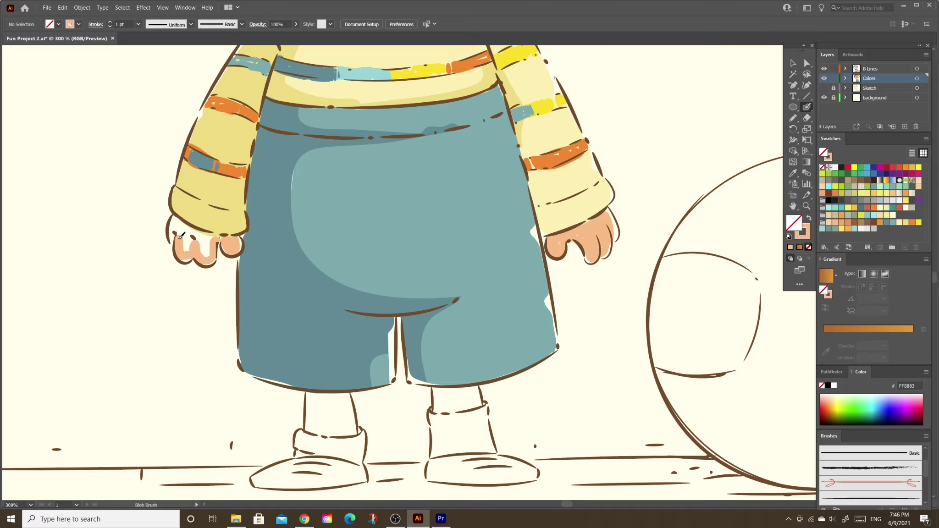
left_click_drag(176, 217, 227, 252)
scroll(226, 252, "down", 3)
mouse_move(343, 306)
left_mouse_down()
mouse_move(352, 340)
mouse_move(306, 327)
mouse_move(311, 304)
mouse_move(341, 330)
mouse_move(330, 316)
mouse_move(338, 341)
left_mouse_up()
mouse_move(431, 303)
left_mouse_down()
mouse_move(479, 316)
mouse_move(447, 308)
mouse_move(470, 314)
mouse_move(463, 351)
left_mouse_up()
Fill the right sock gap off-white, paint both shoes teal, and cut them into darker lower pieces
left_click(482, 348, "alt")
mouse_move(352, 365)
left_mouse_down()
mouse_move(351, 354)
mouse_move(300, 348)
mouse_move(321, 364)
left_mouse_up()
left_click(482, 275, "alt")
mouse_move(504, 378)
left_mouse_down()
mouse_move(449, 374)
mouse_move(435, 387)
mouse_move(531, 387)
mouse_move(444, 380)
left_mouse_up()
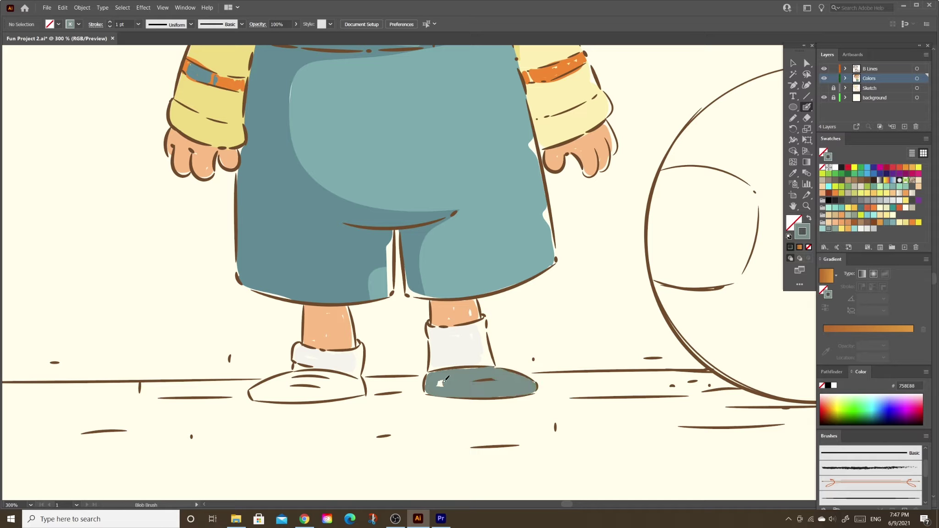
mouse_move(363, 379)
left_mouse_down()
mouse_move(349, 394)
mouse_move(262, 395)
mouse_move(294, 373)
mouse_move(348, 379)
mouse_move(280, 389)
left_mouse_up()
left_click_drag(553, 374, 434, 430)
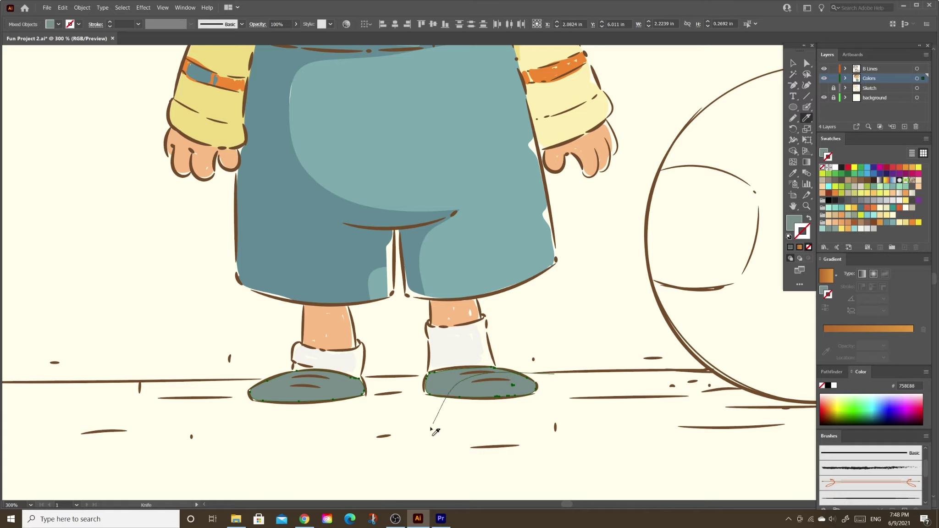
left_click_drag(364, 380, 315, 437)
left_click(822, 228)
left_click(829, 229)
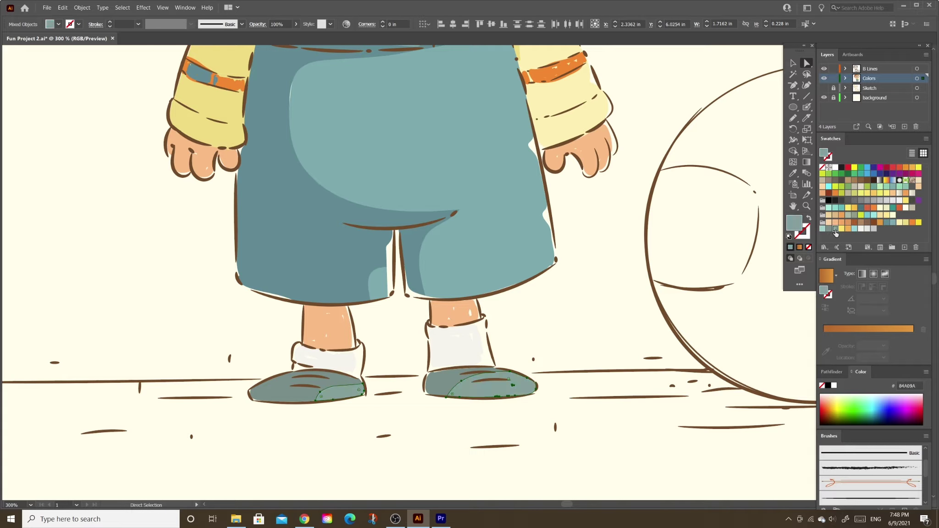
Split the right sock and shade one piece light grey, then paint a light band on the ball's top-right edge
left_click(454, 348, "ctrl")
left_click_drag(463, 342, 456, 366)
left_click(440, 349, "ctrl")
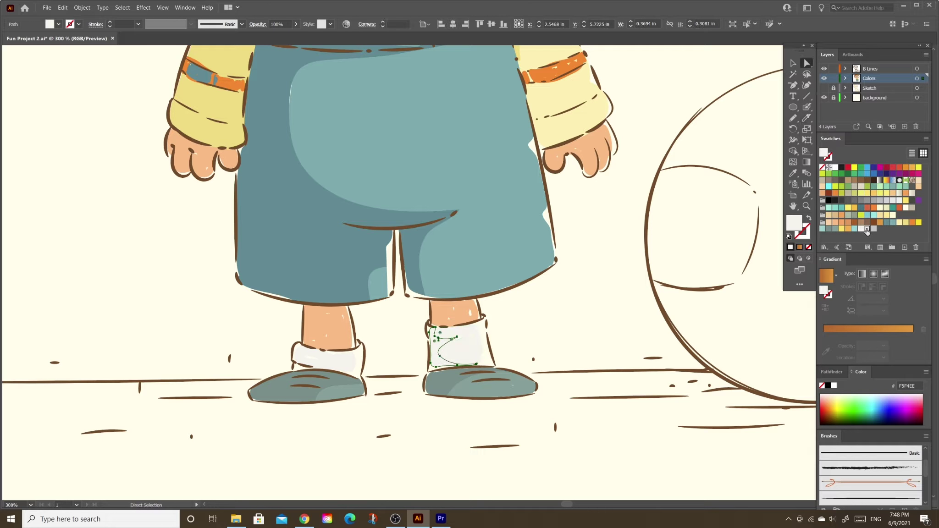
left_click(866, 228)
key("shift+b")
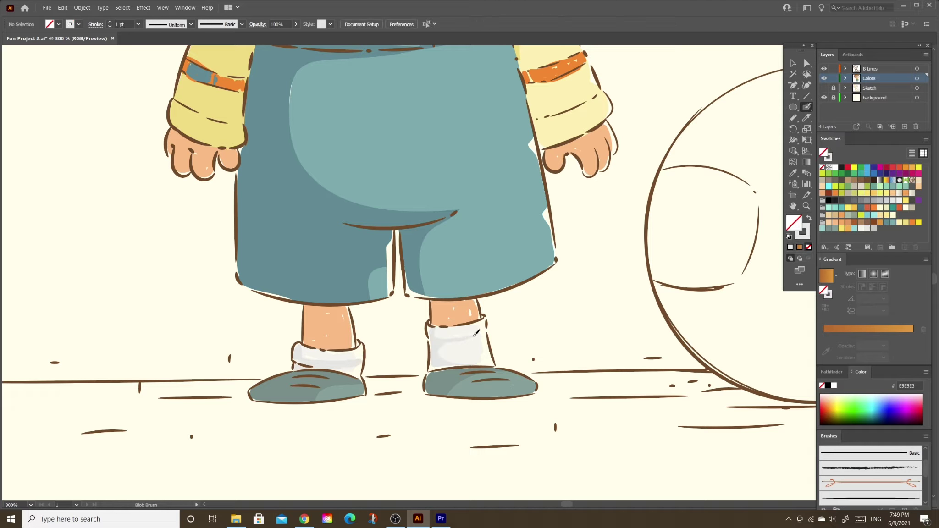
mouse_move(610, 155)
left_mouse_down()
mouse_move(442, 103)
mouse_move(600, 359)
left_mouse_up()
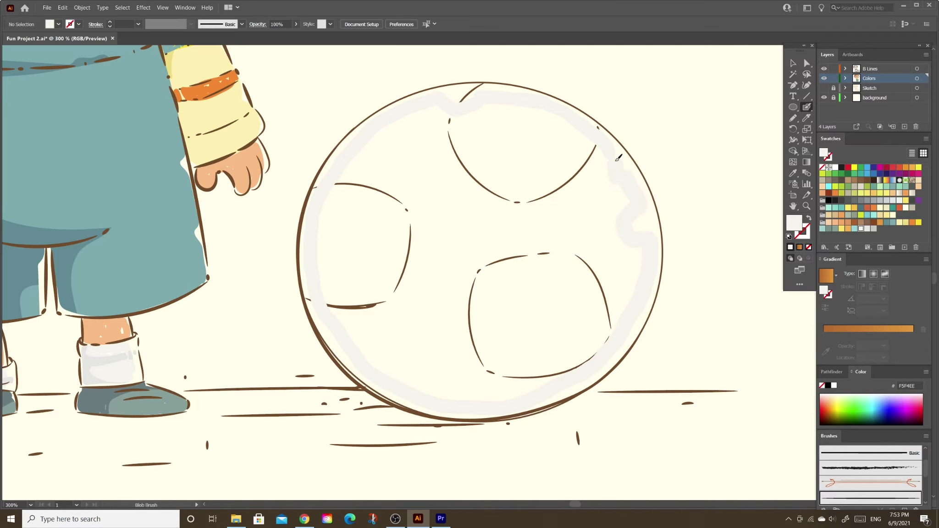
Add light bands on the ball's right and top-left, and grey shading down its lower left
left_click_drag(600, 359, 612, 156)
mouse_move(334, 176)
left_mouse_down()
mouse_move(361, 183)
mouse_move(367, 171)
left_mouse_up()
mouse_move(312, 208)
left_mouse_down()
mouse_move(348, 271)
mouse_move(484, 407)
mouse_move(314, 247)
left_mouse_up()
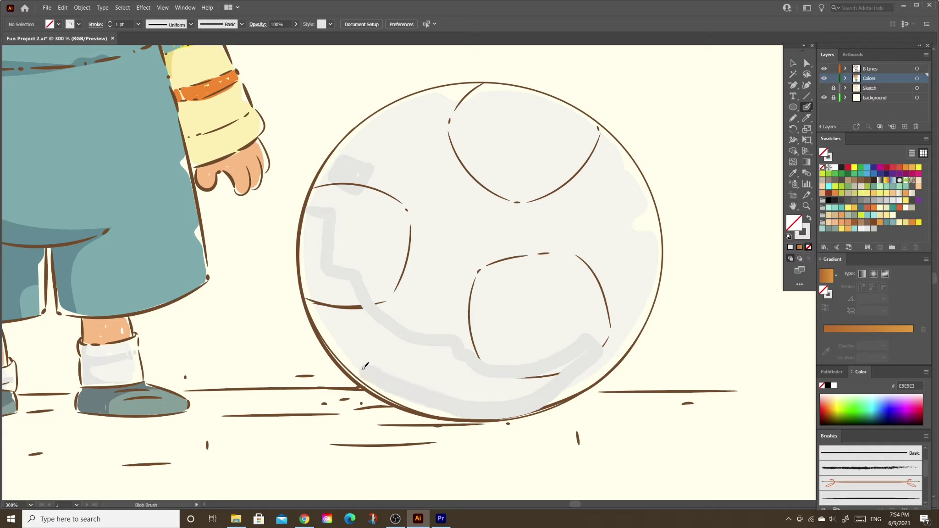
mouse_move(321, 193)
left_mouse_down()
mouse_move(310, 243)
mouse_move(367, 300)
mouse_move(389, 200)
mouse_move(334, 275)
left_mouse_up()
Fill the ball's left panel teal, lower-right panel orange, and top panel yellow
mouse_move(351, 220)
left_mouse_down()
mouse_move(326, 278)
mouse_move(399, 216)
mouse_move(381, 293)
left_mouse_up()
left_click_drag(406, 216, 389, 298)
left_click(913, 222)
mouse_move(568, 259)
left_mouse_down()
mouse_move(500, 268)
mouse_move(489, 351)
mouse_move(557, 360)
mouse_move(568, 261)
mouse_move(528, 321)
mouse_move(544, 349)
mouse_move(582, 294)
left_mouse_up()
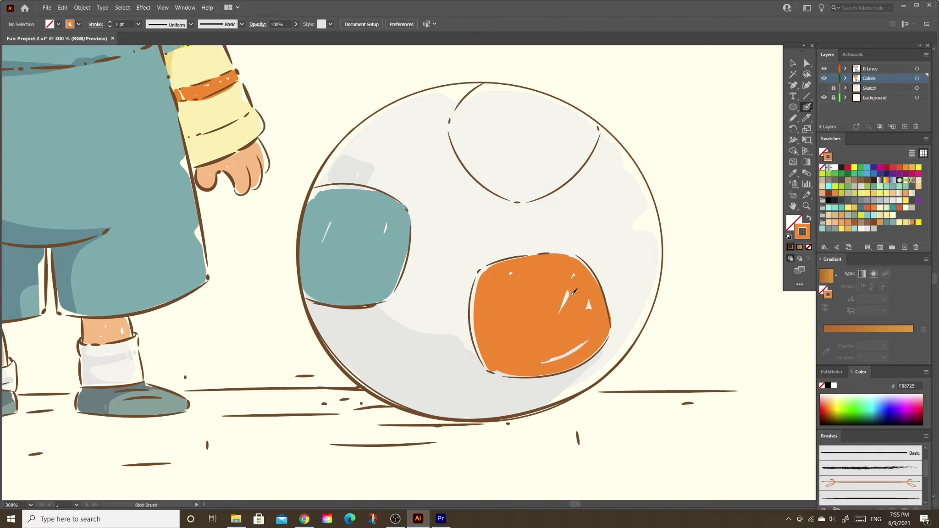
left_click(841, 228)
left_click_drag(459, 120, 509, 197)
left_click_drag(476, 97, 564, 165)
mouse_move(532, 110)
left_mouse_down()
mouse_move(591, 184)
mouse_move(503, 163)
left_mouse_up()
Add light grey shading to the ball's lower left
key("ctrl+1")
left_click(873, 228)
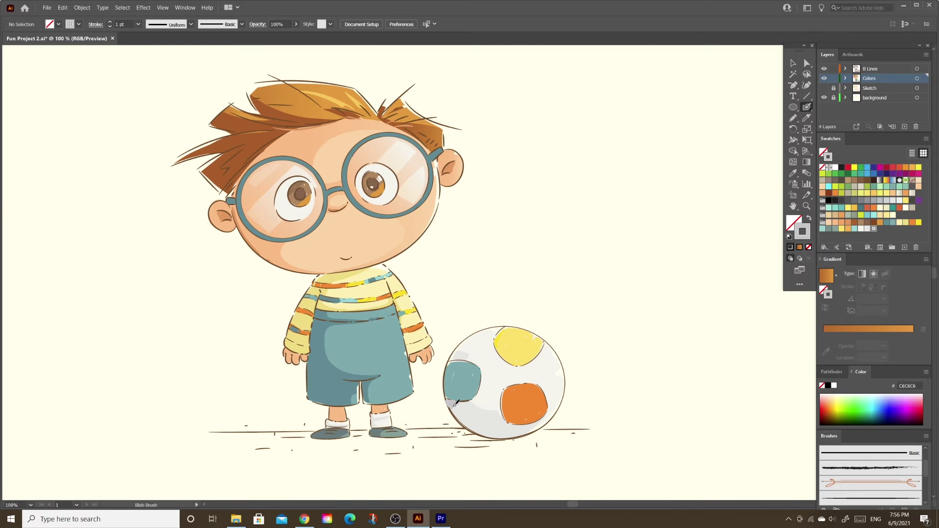
left_click_drag(451, 398, 496, 431)
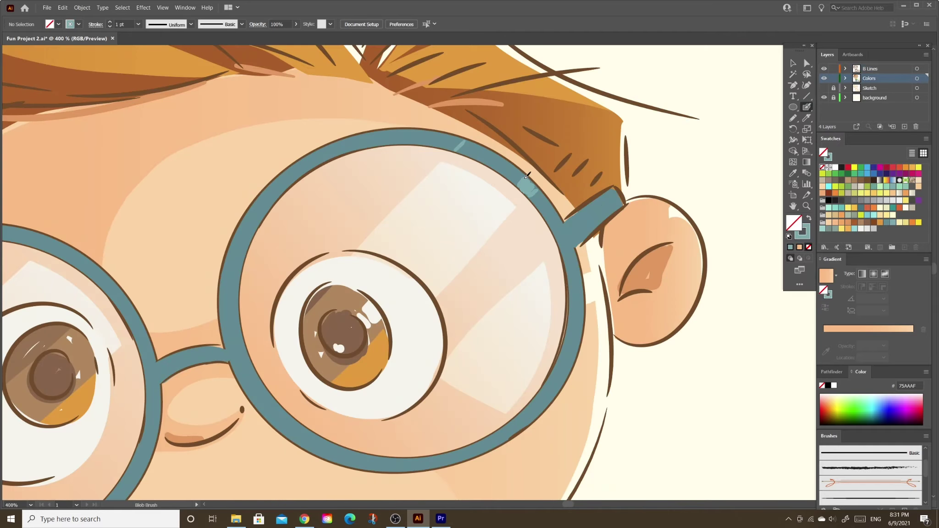
Paint light-teal highlight strokes along the glasses rim, temple arm, bridge and left lens rim
mouse_move(463, 142)
left_mouse_down()
mouse_move(518, 181)
mouse_move(471, 150)
left_mouse_up()
left_click_drag(614, 207, 606, 195)
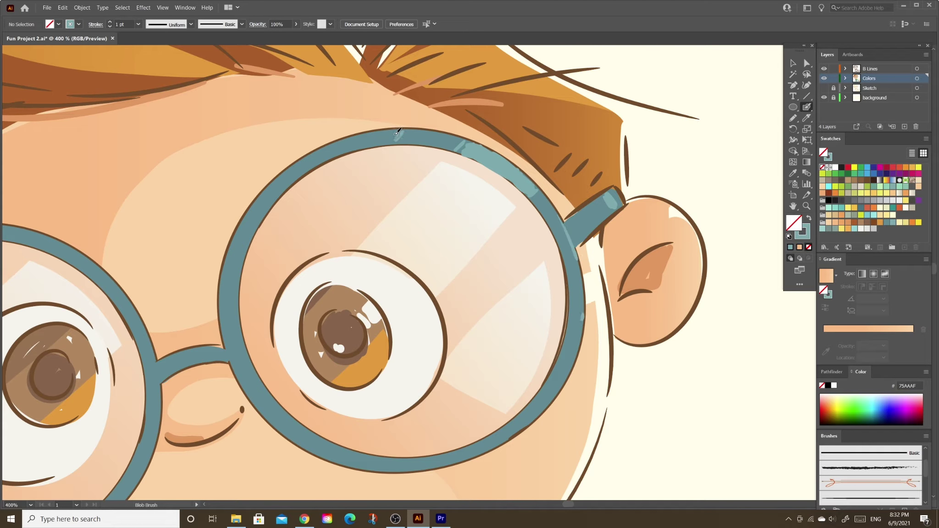
mouse_move(288, 260)
left_mouse_down()
mouse_move(396, 208)
mouse_move(490, 132)
left_mouse_up()
left_click(407, 225)
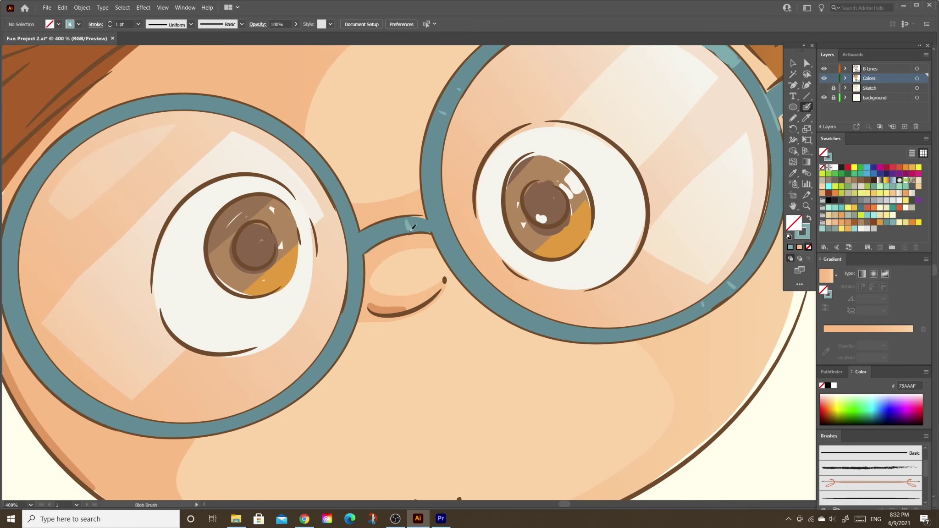
left_click_drag(413, 214, 364, 242)
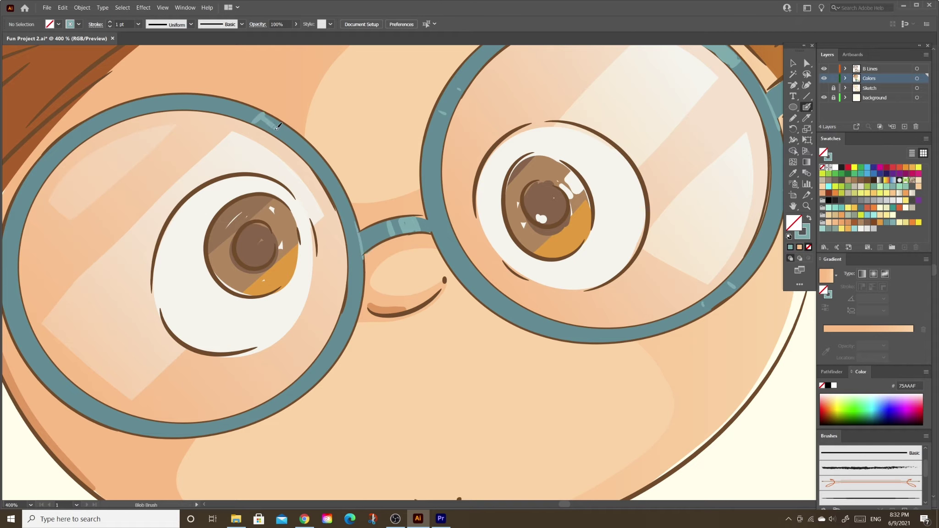
left_click_drag(277, 127, 311, 154)
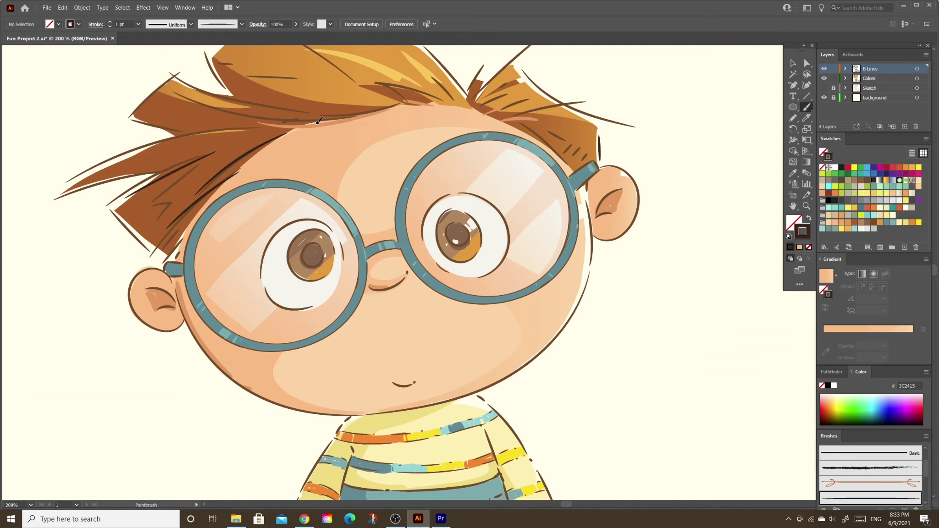
Draw dark brown strokes on the hair, left lens rim, bridge, eyes and glasses arm
mouse_move(321, 120)
left_mouse_down()
mouse_move(204, 97)
mouse_move(137, 130)
left_mouse_up()
left_click_drag(353, 228, 362, 275)
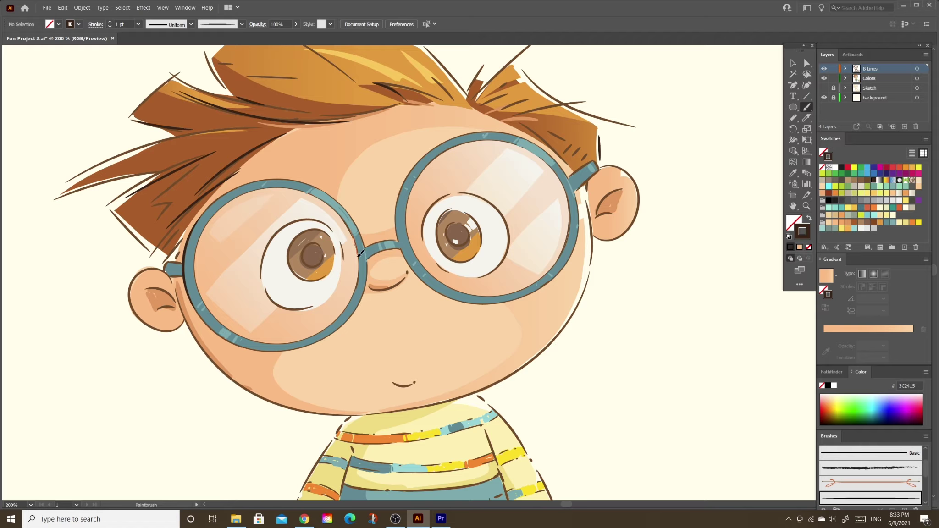
left_click_drag(402, 246, 375, 252)
mouse_move(264, 349)
left_mouse_down()
mouse_move(339, 326)
mouse_move(316, 341)
left_mouse_up()
left_click_drag(265, 271, 263, 291)
left_click_drag(435, 206, 443, 266)
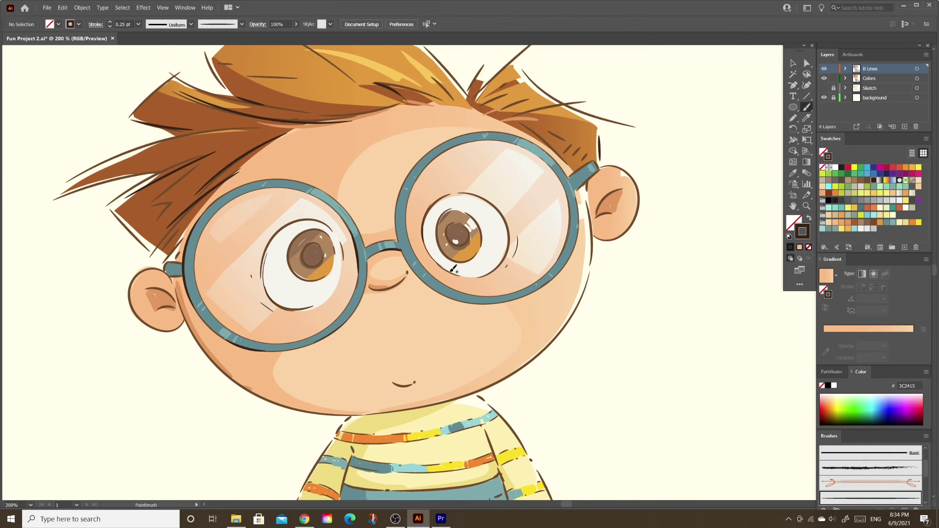
left_click_drag(216, 209, 194, 297)
left_click_drag(155, 263, 177, 269)
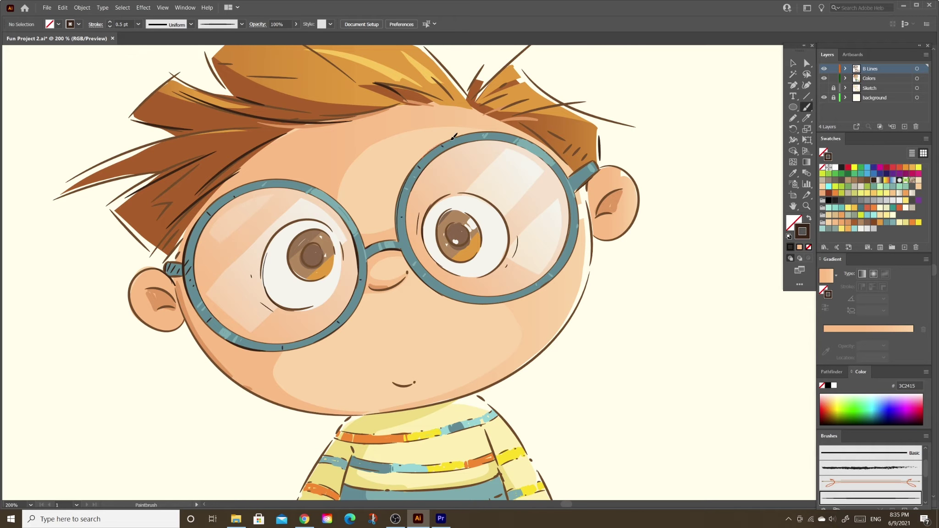
Outline the right lens rim edges and hatch both irises with dark lines
left_click_drag(453, 136, 422, 158)
left_click_drag(571, 257, 474, 303)
mouse_move(308, 233)
left_mouse_down()
mouse_move(303, 252)
mouse_move(314, 265)
left_mouse_up()
left_click_drag(443, 220, 472, 239)
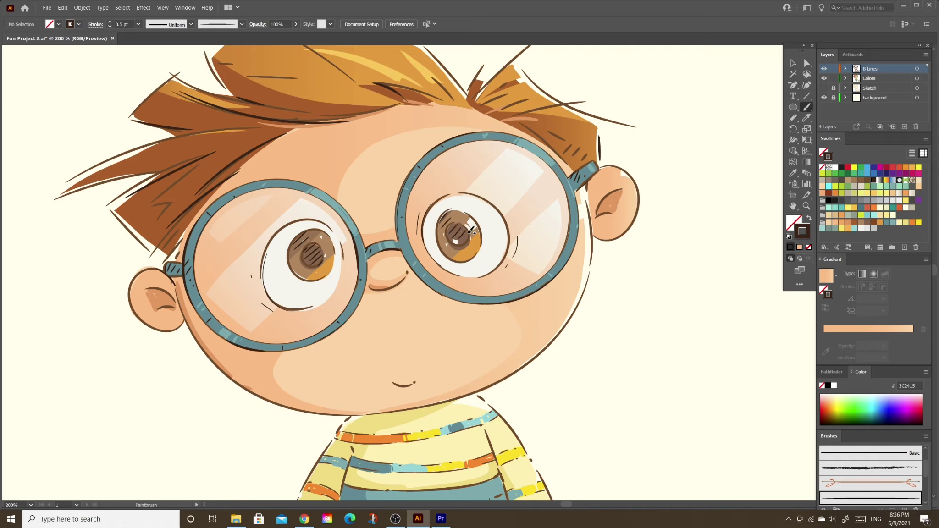
left_click_drag(168, 288, 171, 307)
Hatch the left ear, the left side of the hair and the upper-left tuft
left_click_drag(117, 193, 132, 205)
left_click_drag(154, 157, 79, 188)
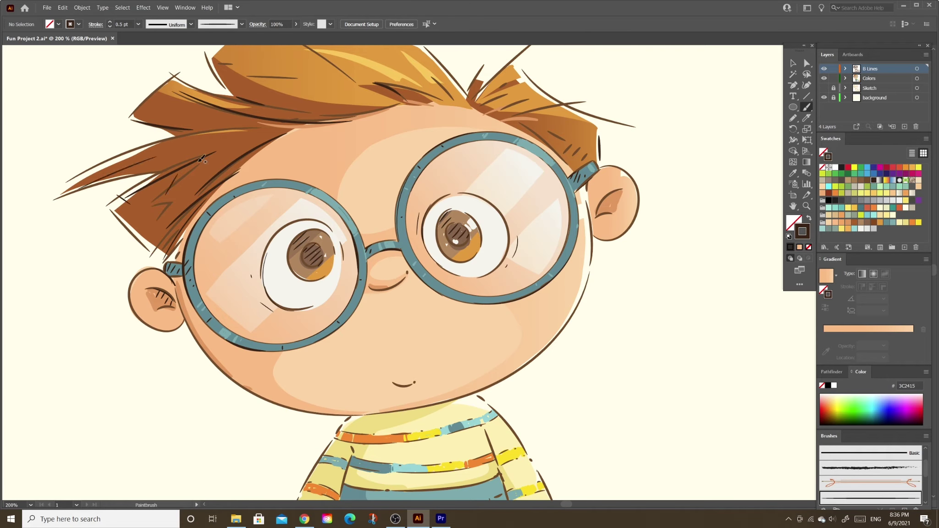
left_click_drag(208, 155, 185, 184)
left_click_drag(229, 142, 201, 178)
left_click_drag(260, 132, 252, 139)
left_click_drag(182, 101, 173, 115)
left_click_drag(202, 103, 190, 117)
Hatch the hair near the central tuft in dark brown
left_click_drag(165, 203, 134, 268)
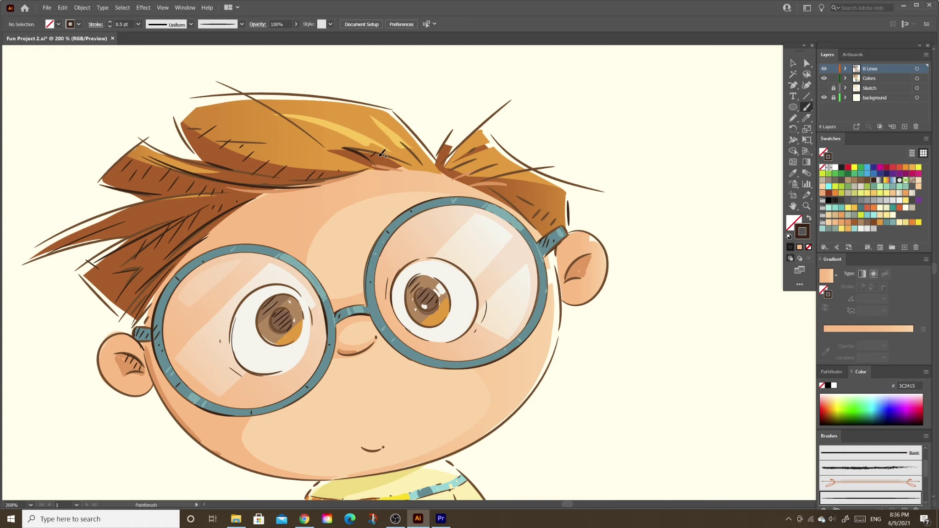
left_click_drag(452, 150, 442, 160)
left_click_drag(515, 187, 498, 196)
left_click_drag(591, 279, 631, 213)
key("v")
left_click(631, 210)
key("ctrl+shift+a")
key("b")
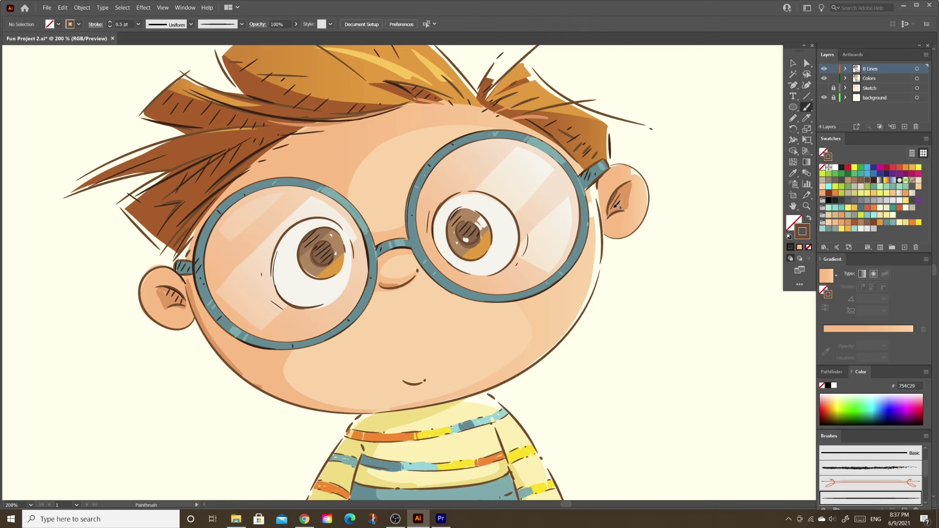
Add dark strokes around the eyes and nose, hatch the left shorts, outline the right shoe's bottom
left_click_drag(314, 215, 295, 221)
mouse_move(275, 245)
left_mouse_down()
mouse_move(271, 262)
mouse_move(284, 224)
left_mouse_up()
left_click_drag(502, 199, 526, 231)
left_click_drag(403, 375, 388, 159)
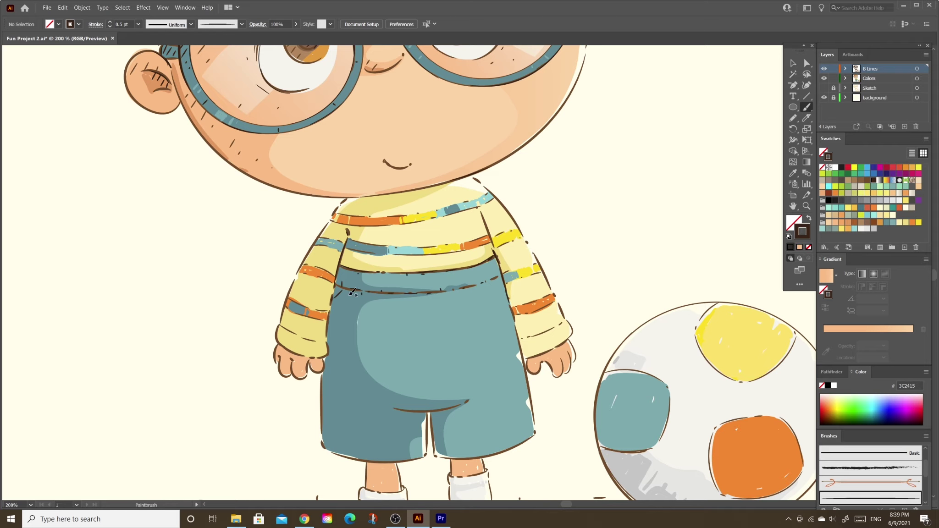
scroll(357, 280, "down", 3)
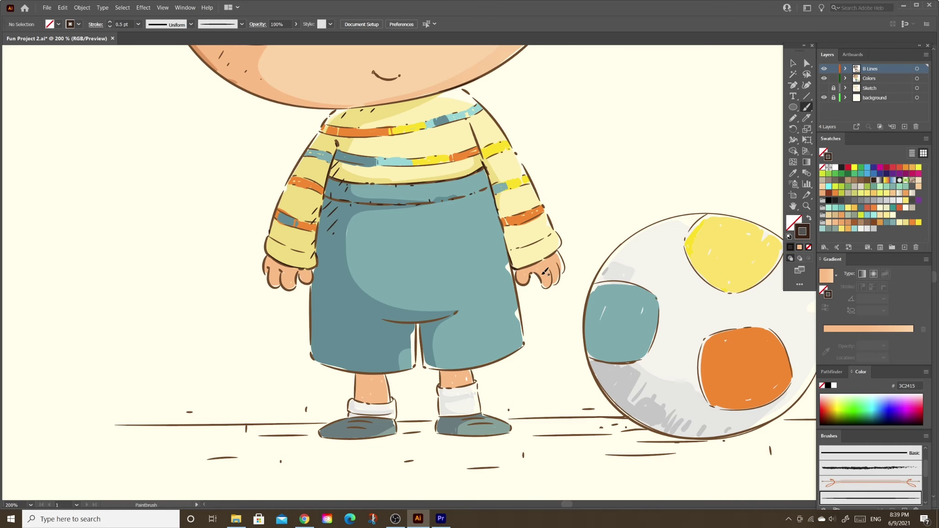
left_click_drag(339, 313, 317, 333)
left_click_drag(335, 334, 325, 342)
key("ctrl+plus")
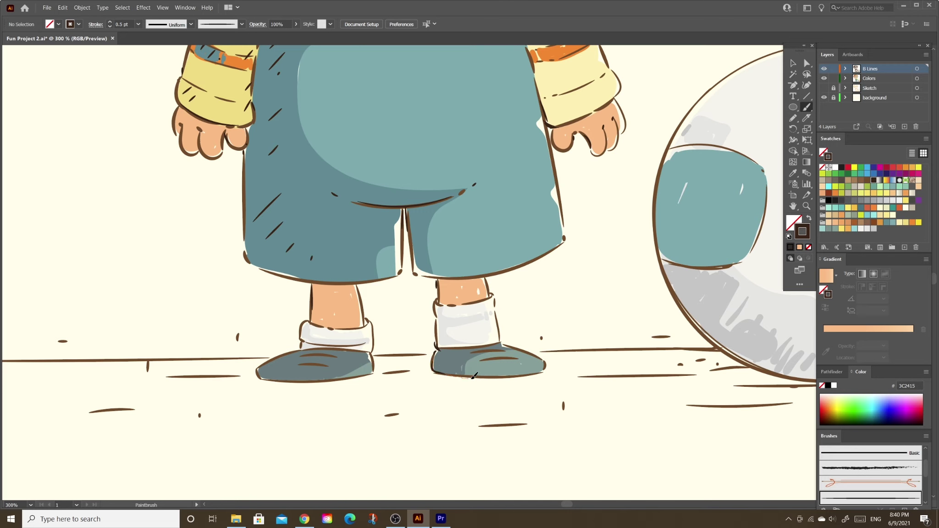
left_click_drag(522, 375, 545, 370)
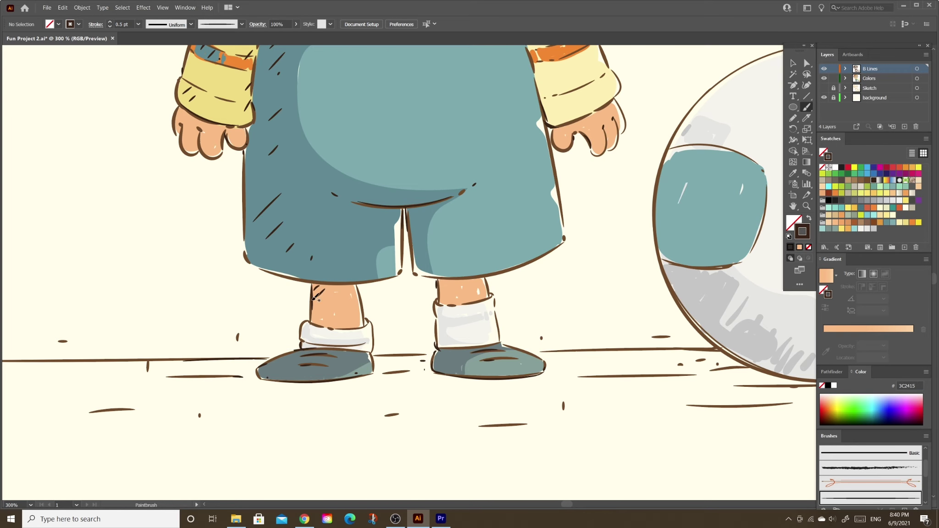
Sample the shorts' teal on the Colors layer for Blob Brush painting
left_click(431, 220, "ctrl")
key("shift+b")
scroll(449, 222, "up", 5)
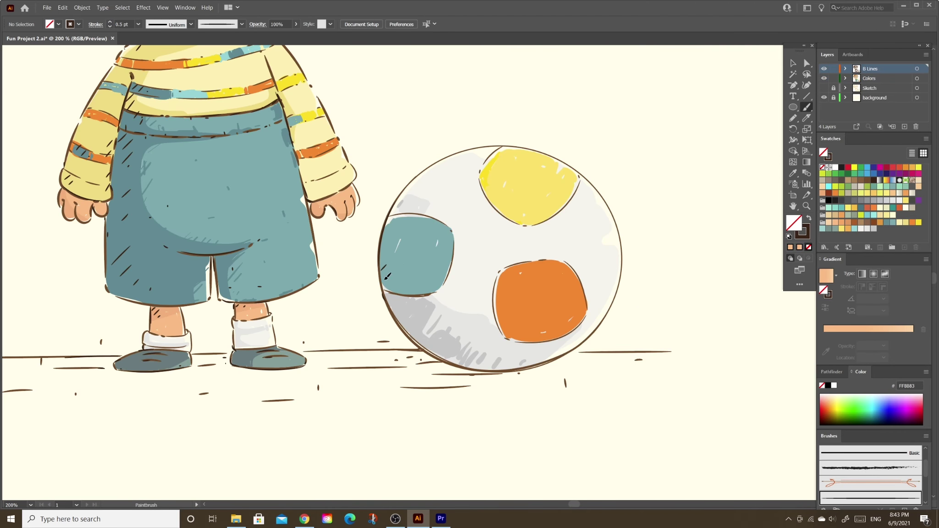
Add short hatch marks to the ball's teal patch
left_click_drag(387, 276, 410, 310)
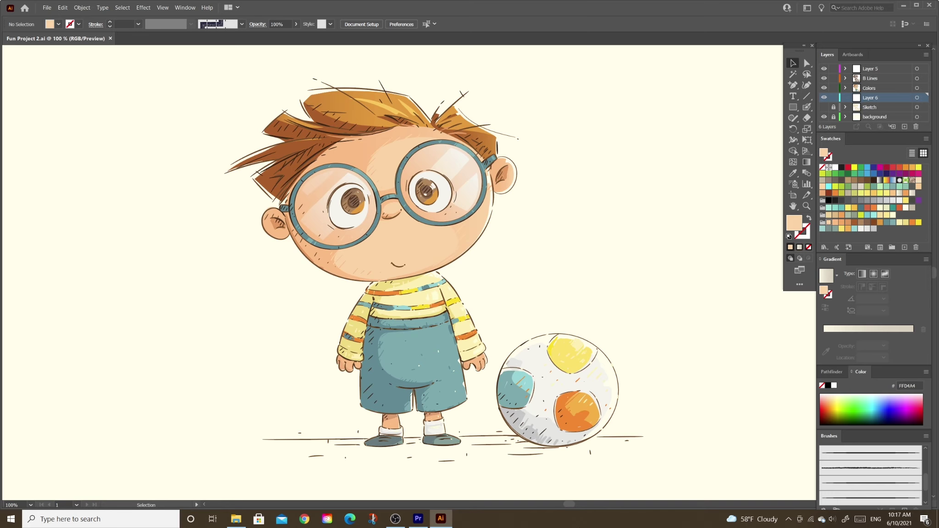
scroll(466, 275, "up", 1)
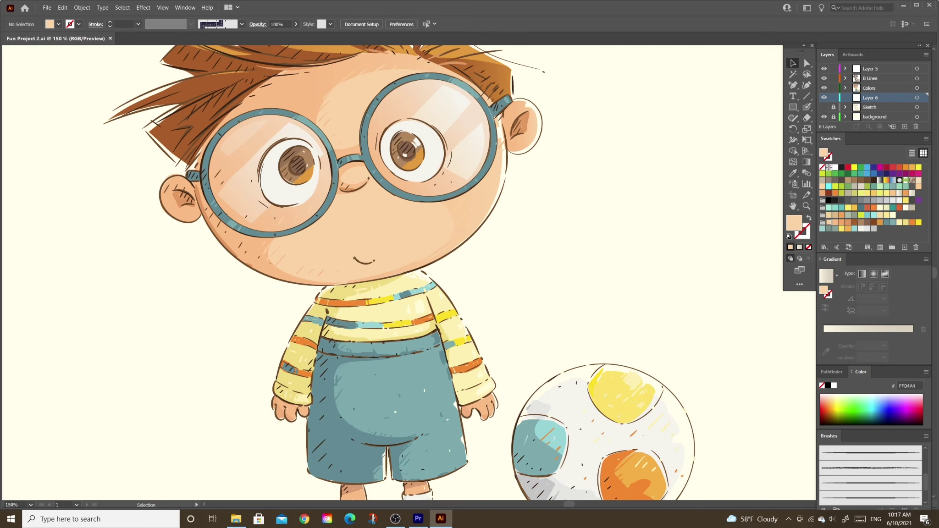
scroll(465, 275, "up", 1)
left_click_drag(446, 320, 572, 484)
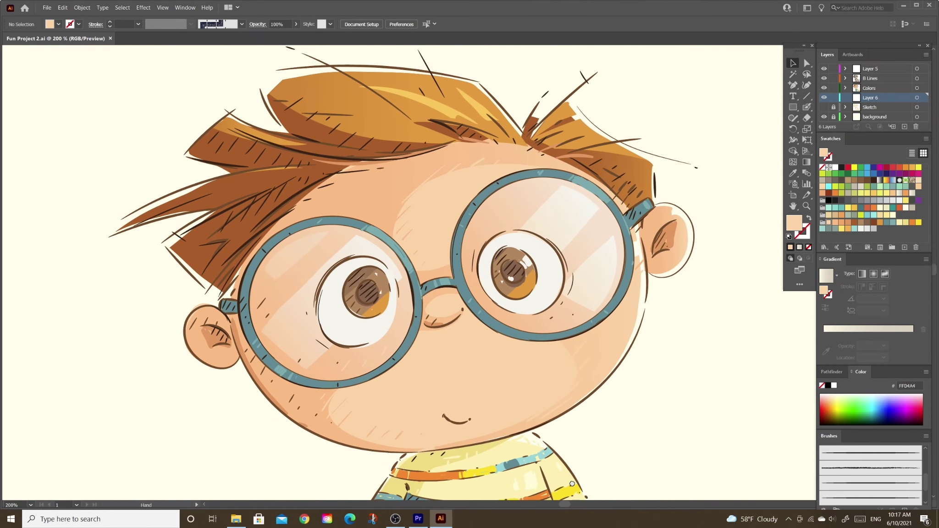
On the Colors layer, paint a cream Blob Brush highlight diagonally across the left lens
left_click(869, 87)
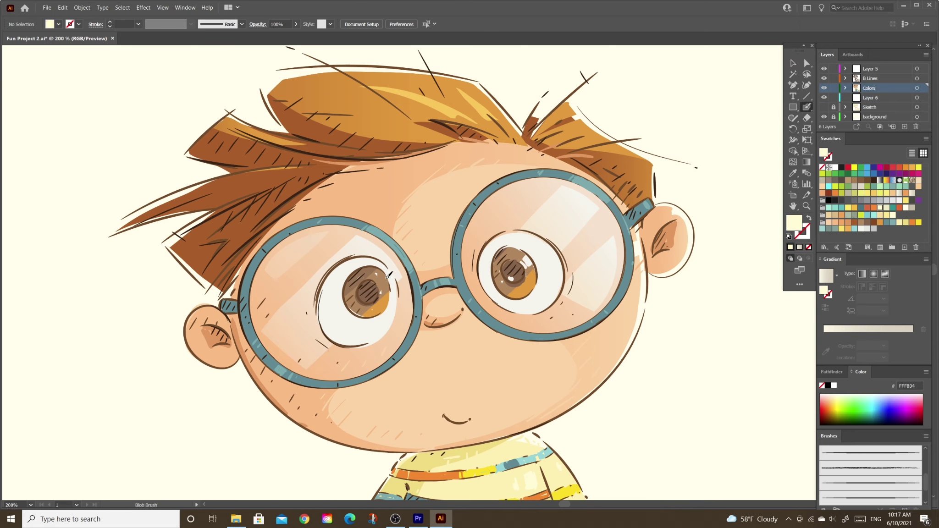
key("shift+b")
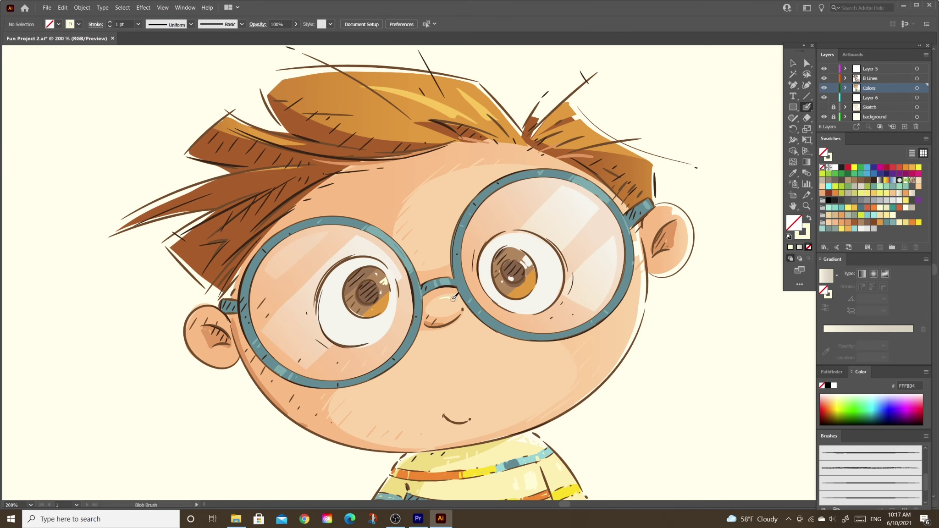
left_click_drag(285, 283, 337, 242)
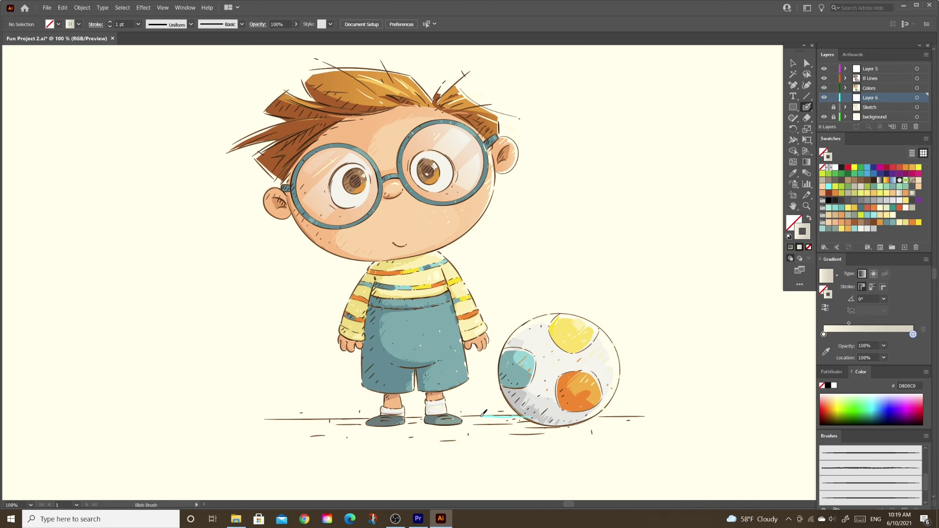
Paint a soft grey Blob Brush ground shadow beneath the shoes and ball, then view the artwork
mouse_move(456, 414)
left_mouse_down()
mouse_move(294, 424)
mouse_move(360, 438)
mouse_move(546, 417)
left_mouse_up()
key("a")
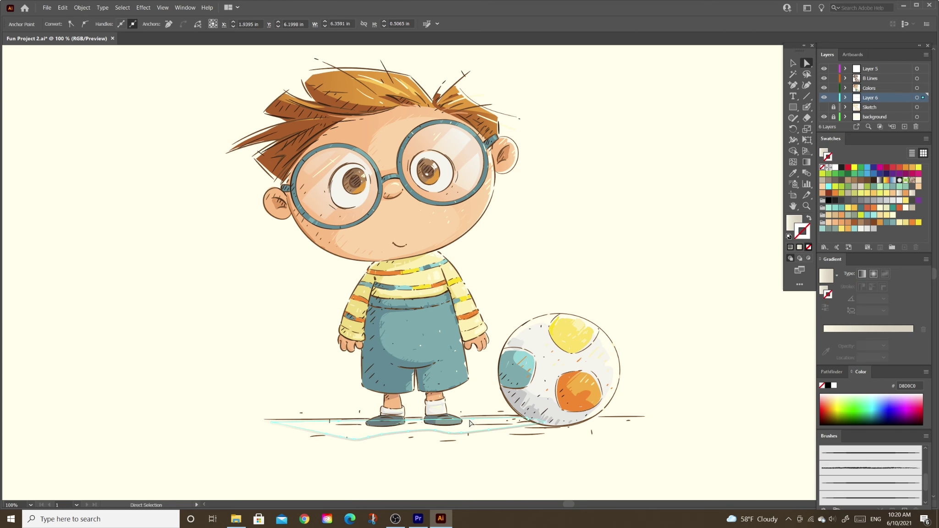
key("v")
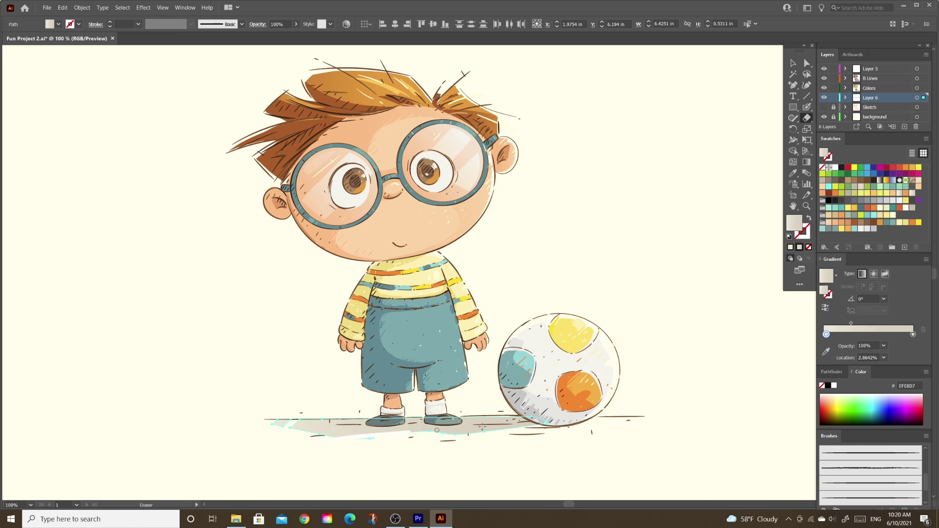
left_click_drag(676, 291, 677, 312)
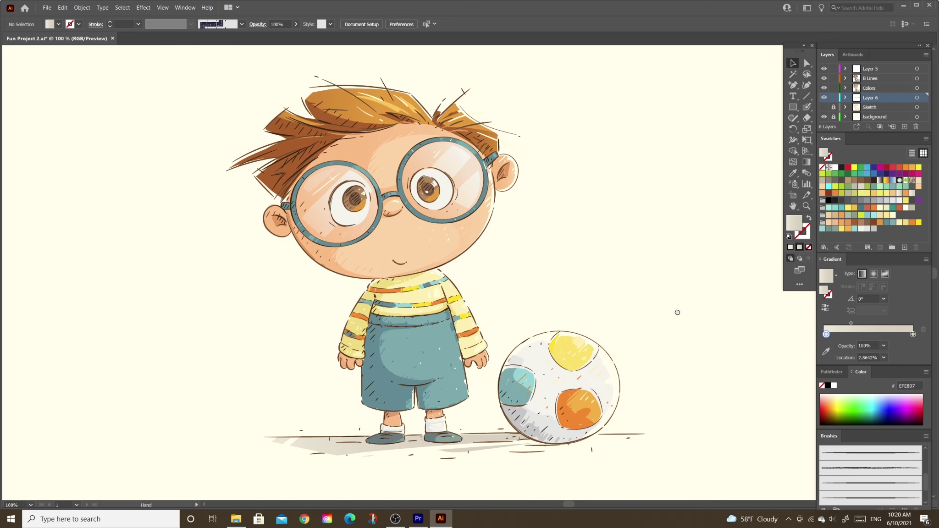